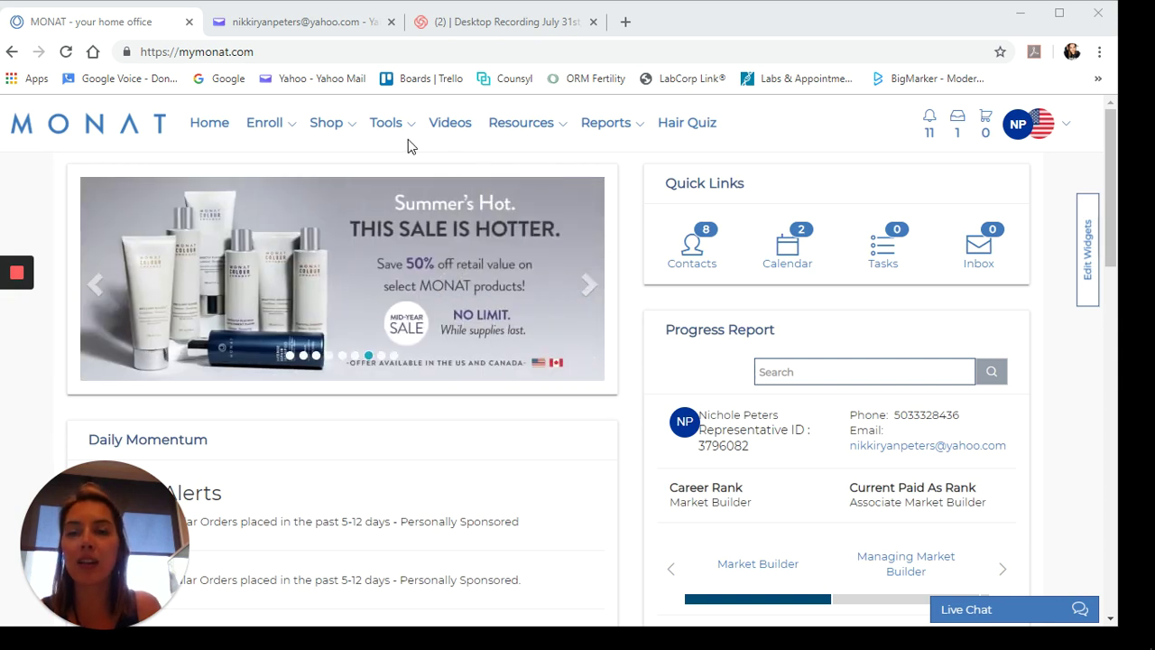
- Open the Enroll dropdown on the MONAT home office dashboard
{"action": "left_click", "coordinate": [271, 128]}
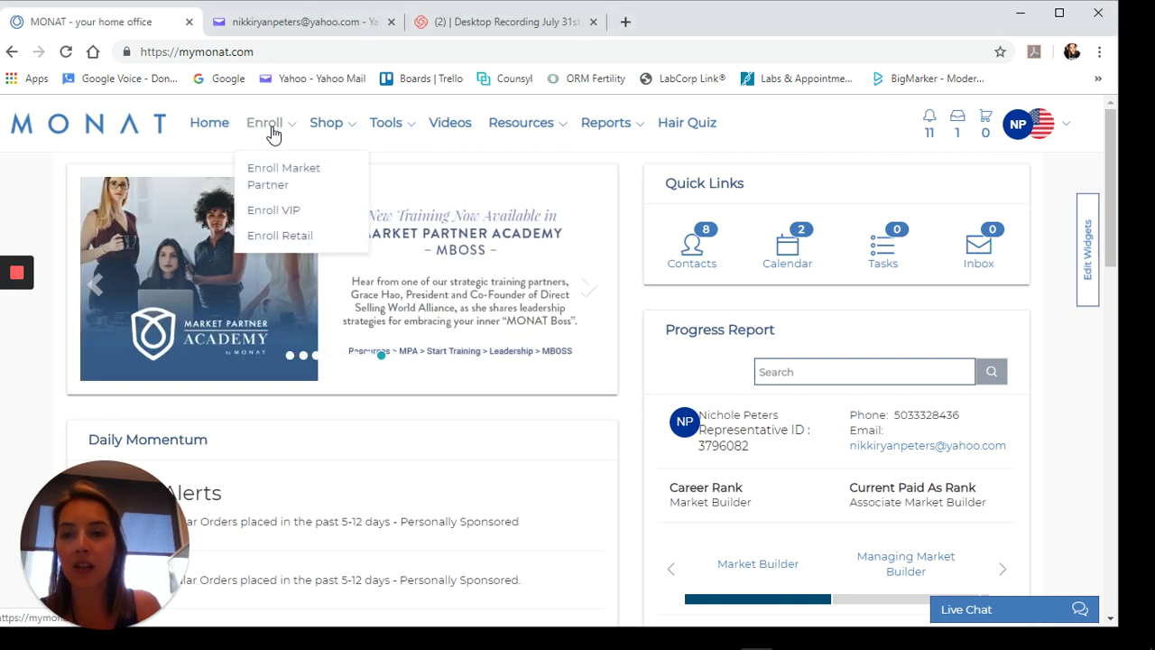
- Choose Enroll VIP and review Today's Order with VIP Customer Registration ($19.99) in the subtotal
{"action": "left_click", "coordinate": [295, 211]}
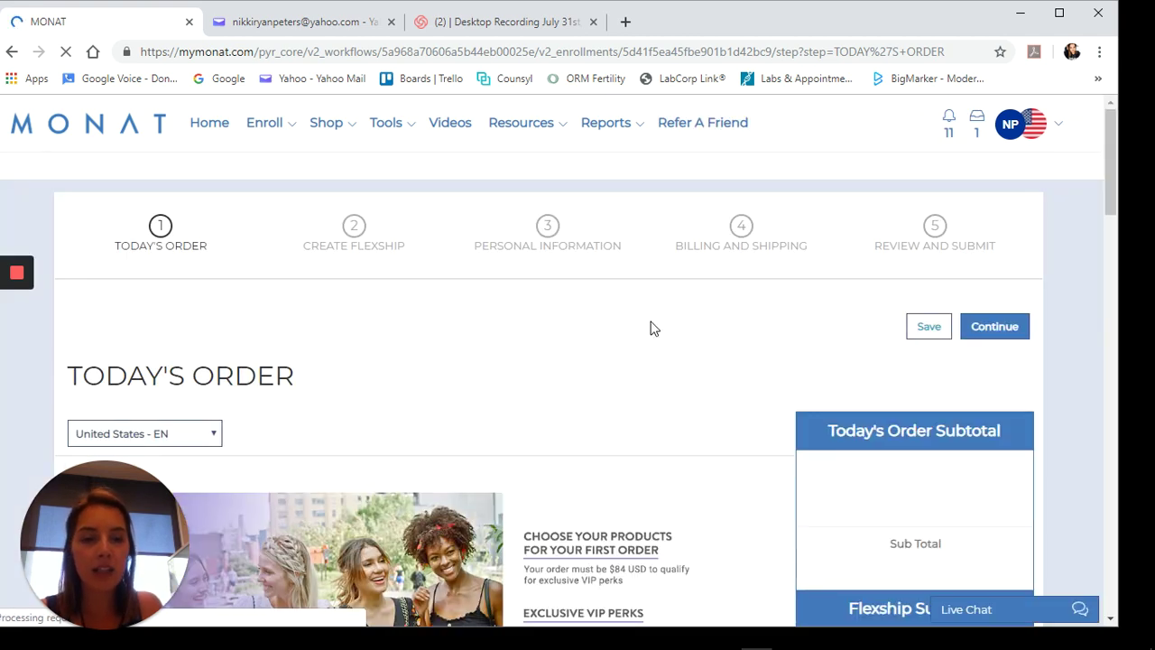
{"action": "scroll", "coordinate": [653, 328], "scroll_direction": "down", "scroll_amount": 2}
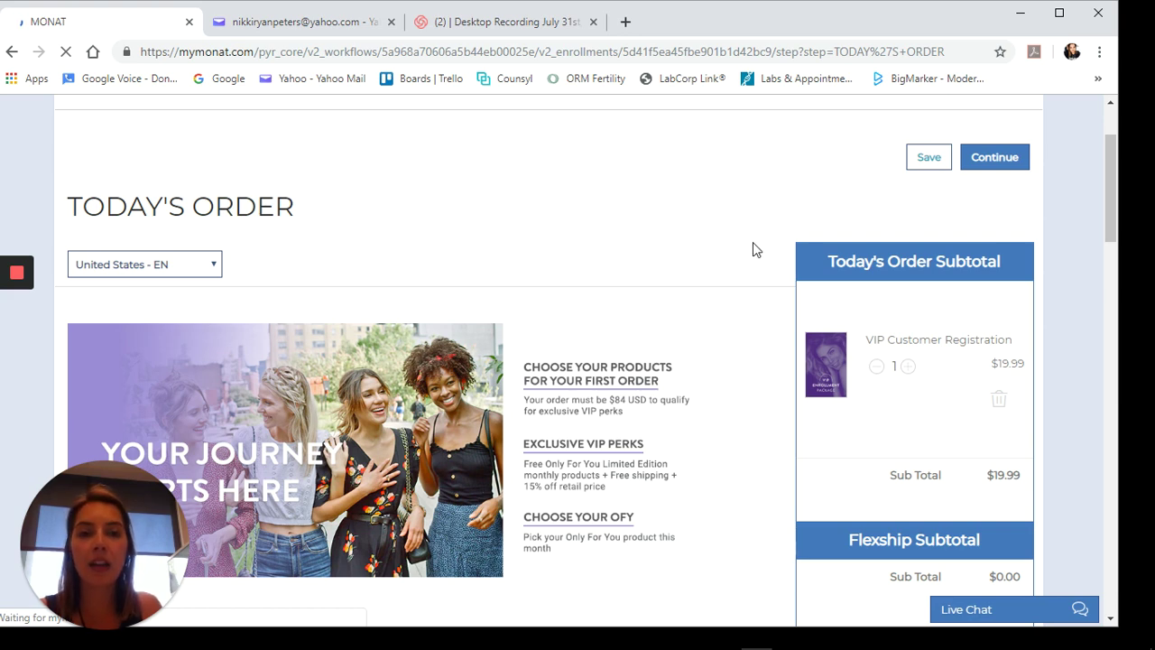
{"action": "scroll", "coordinate": [754, 249], "scroll_direction": "down", "scroll_amount": 2}
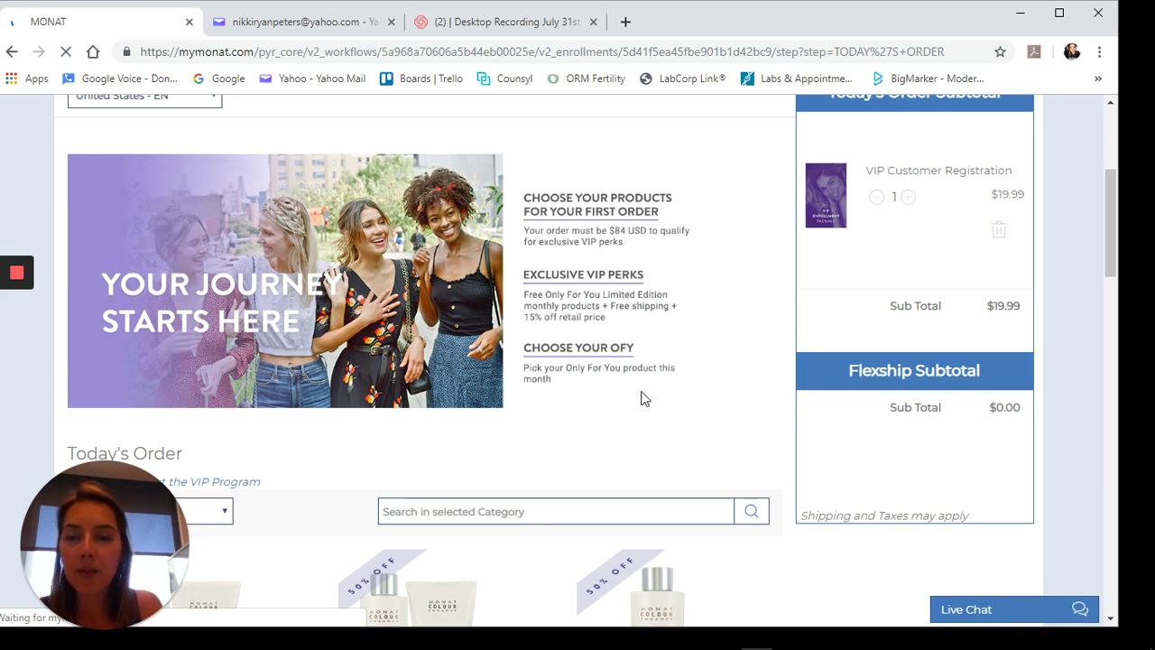
{"action": "scroll", "coordinate": [646, 400], "scroll_direction": "up", "scroll_amount": 3}
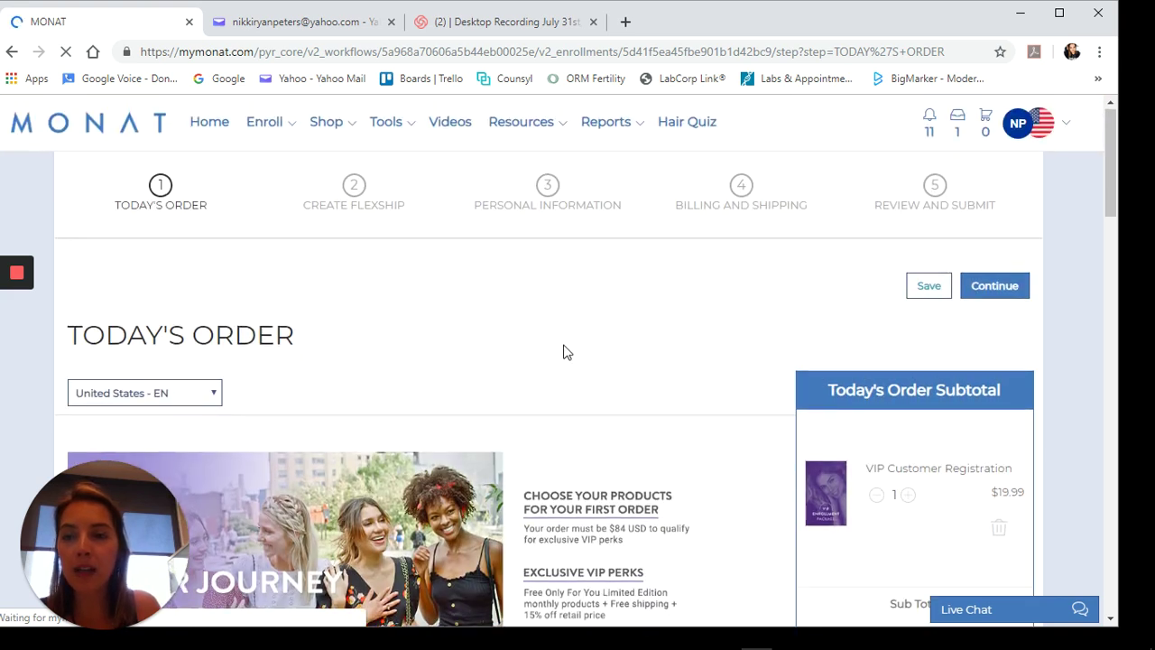
{"action": "scroll", "coordinate": [560, 351], "scroll_direction": "down", "scroll_amount": 5}
{"action": "scroll", "coordinate": [544, 358], "scroll_direction": "down", "scroll_amount": 3}
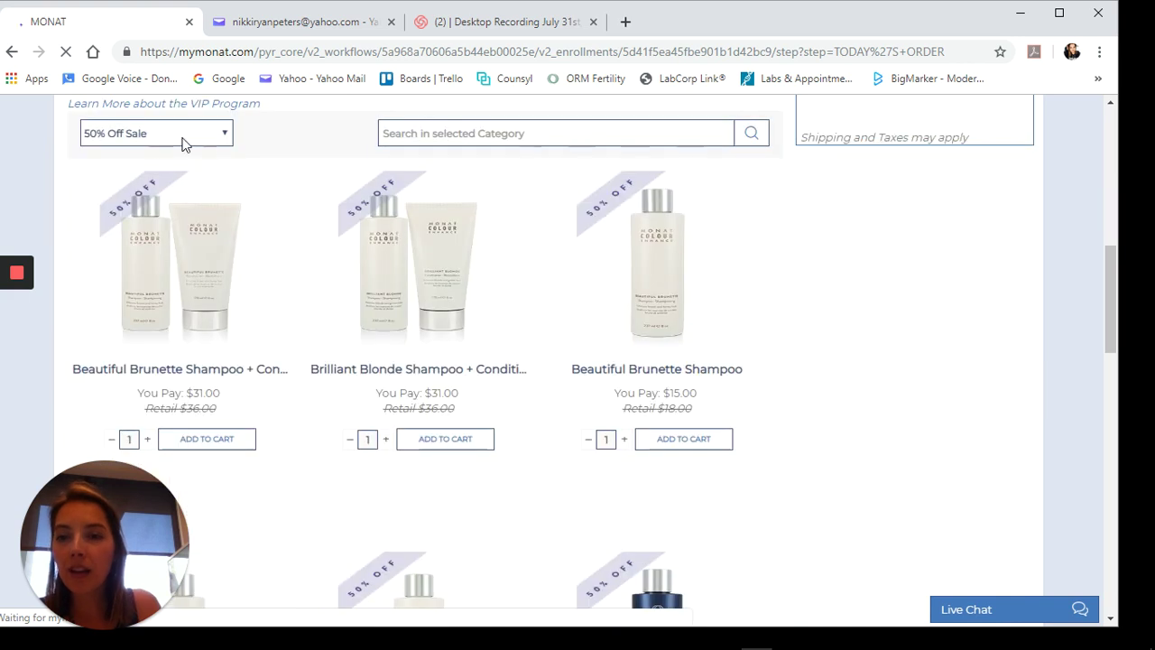
{"action": "left_click", "coordinate": [183, 142]}
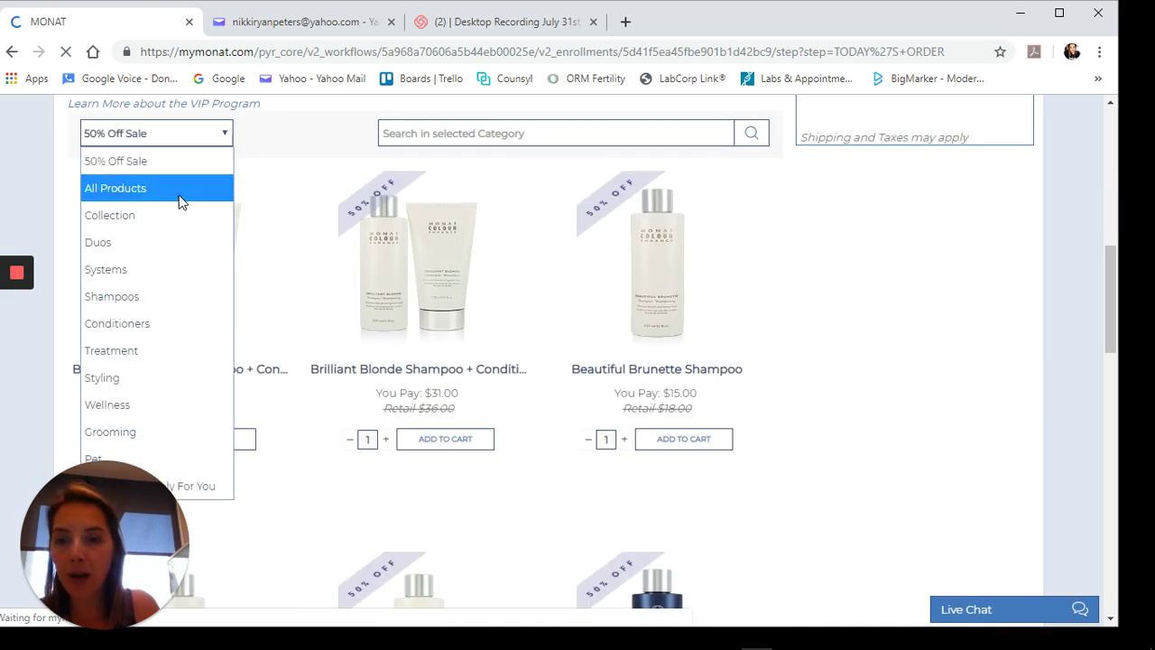
- Filter products to Systems and add the Effortless Style System ($84.00) to today's order
{"action": "left_click", "coordinate": [136, 272]}
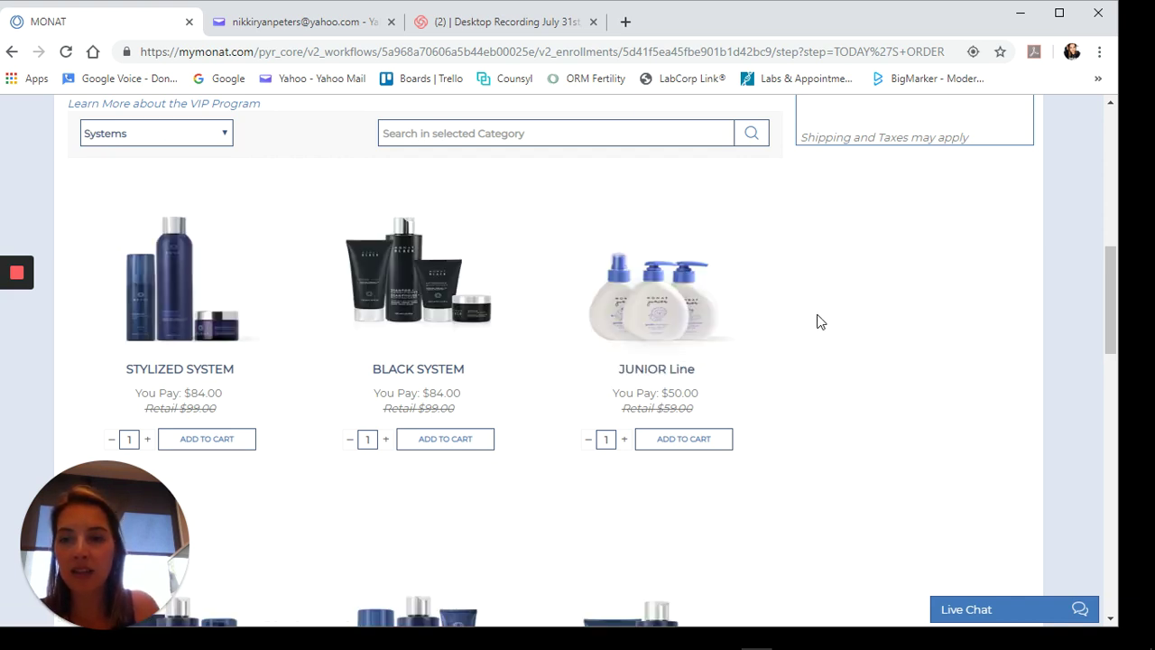
{"action": "scroll", "coordinate": [835, 316], "scroll_direction": "down", "scroll_amount": 5}
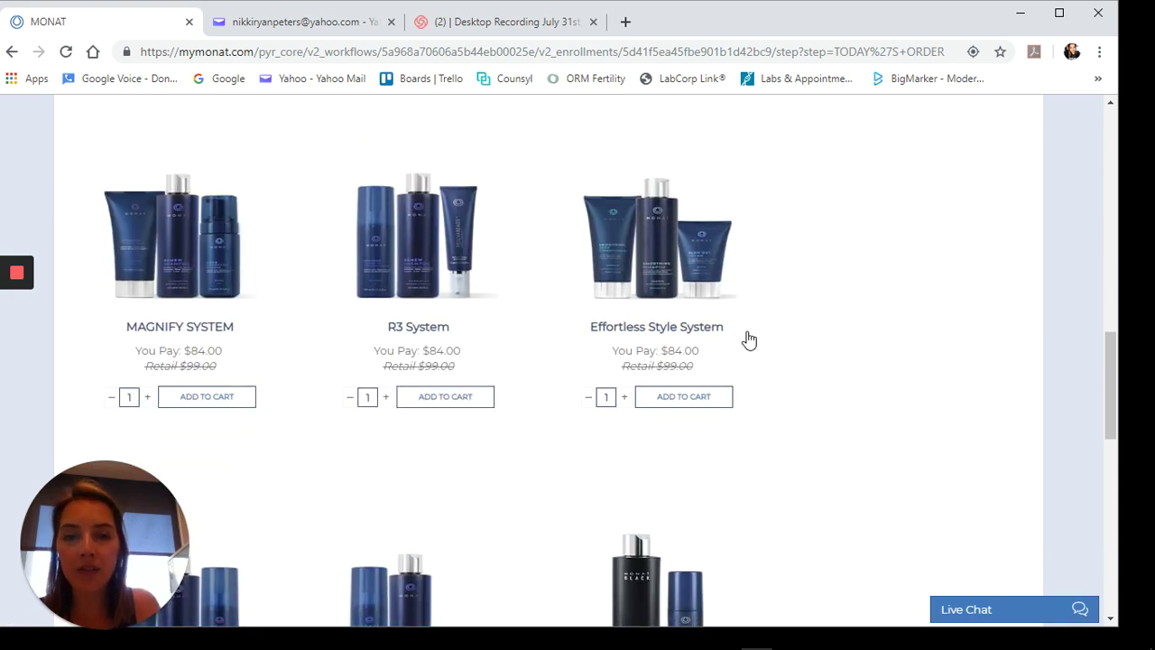
{"action": "scroll", "coordinate": [767, 334], "scroll_direction": "down", "scroll_amount": 3}
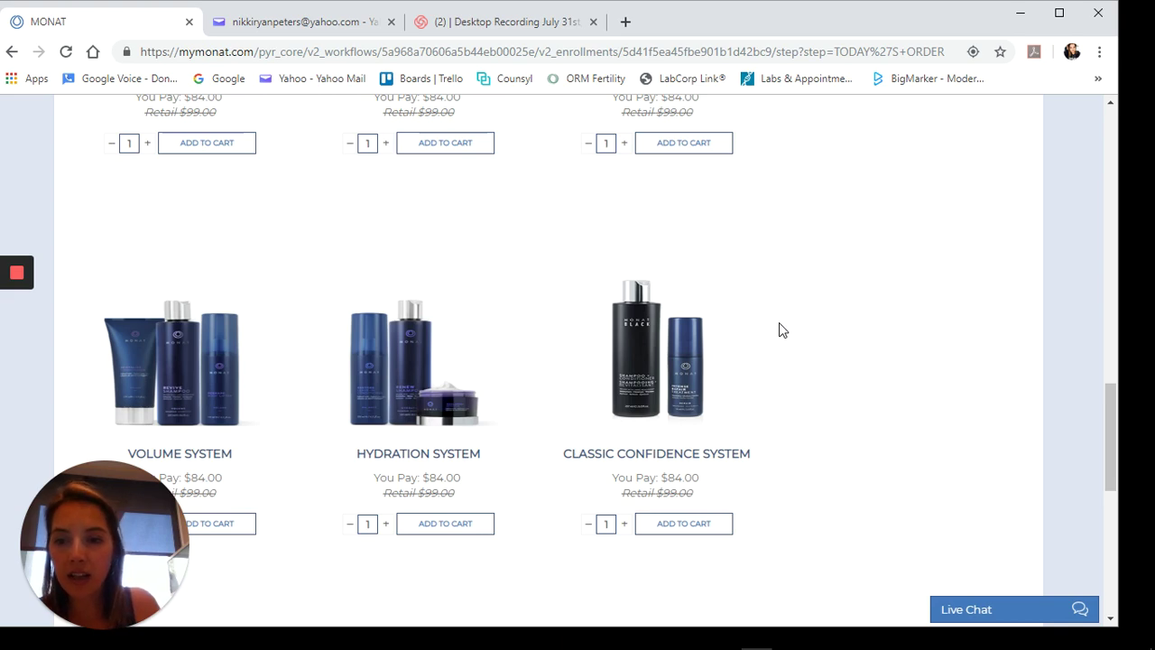
{"action": "scroll", "coordinate": [782, 329], "scroll_direction": "up", "scroll_amount": 3}
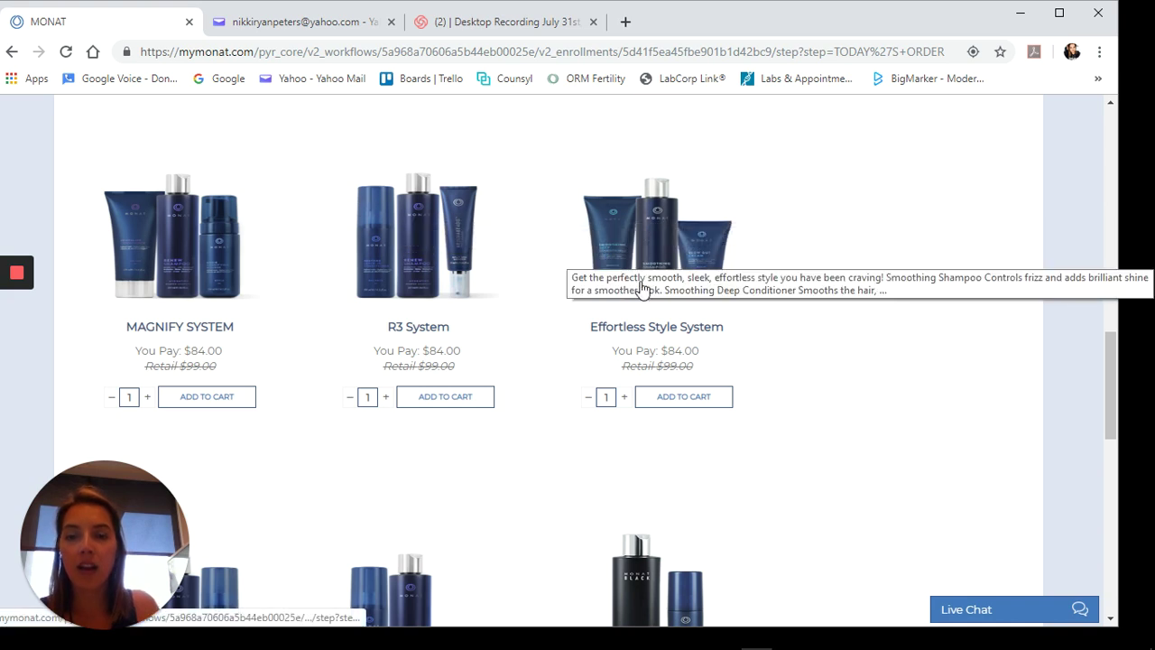
{"action": "left_click", "coordinate": [686, 400]}
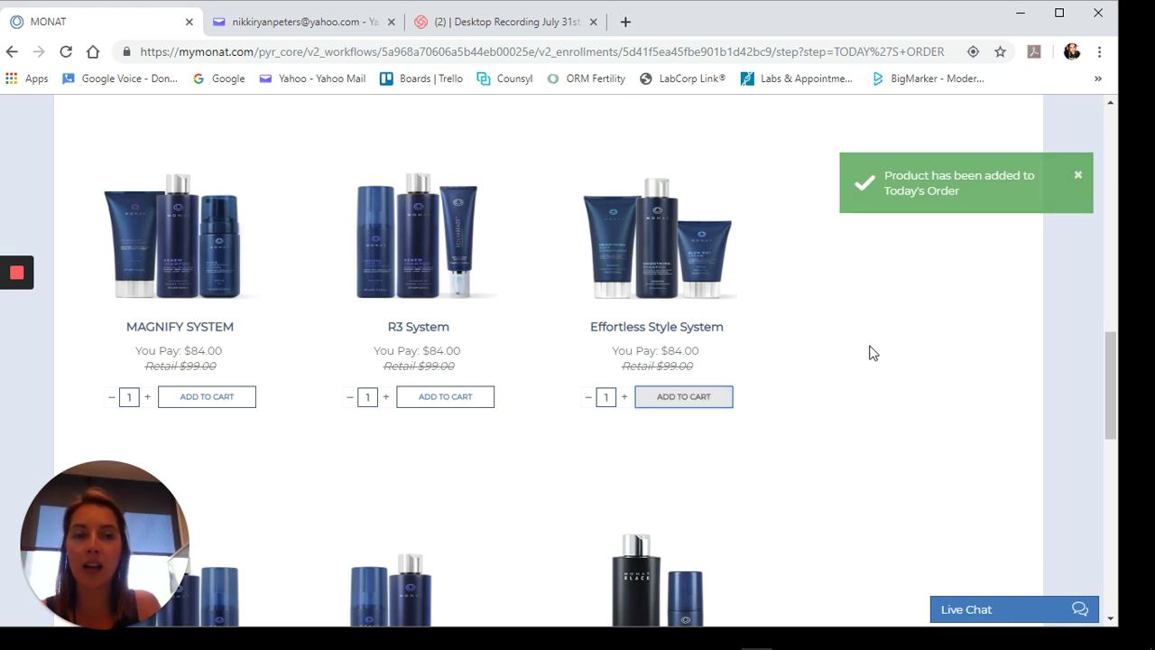
{"action": "scroll", "coordinate": [871, 350], "scroll_direction": "up", "scroll_amount": 5}
- Add the free OFY - Micellar Soothing Shampoo, bringing the order subtotal to $103.99
{"action": "scroll", "coordinate": [872, 350], "scroll_direction": "up", "scroll_amount": 5}
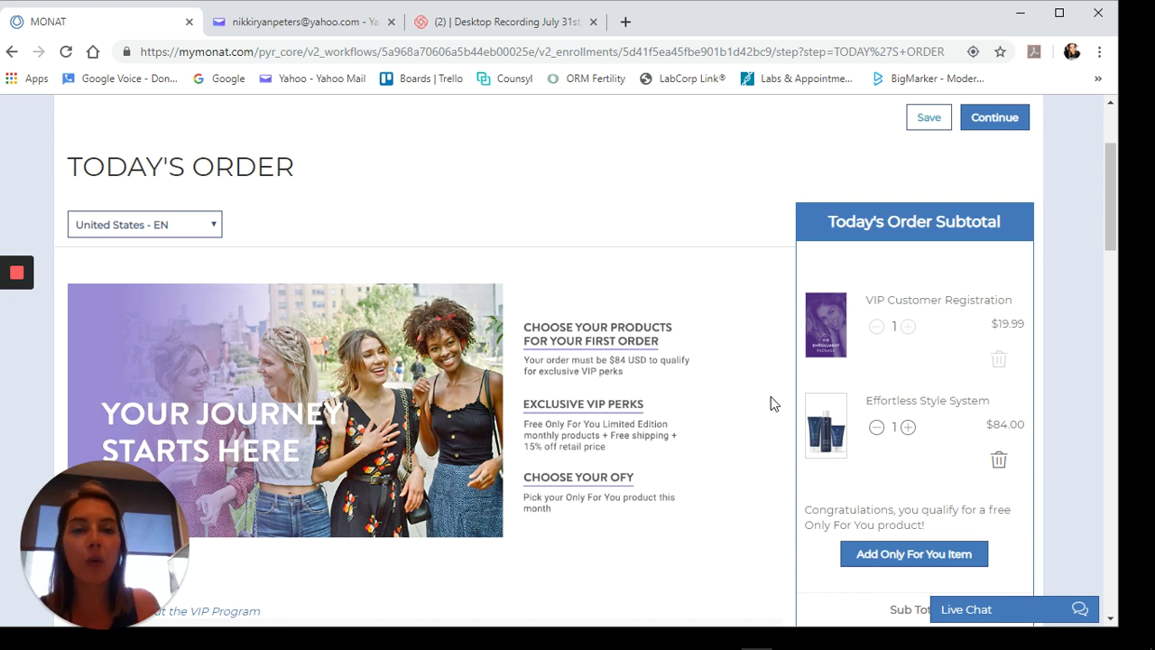
{"action": "scroll", "coordinate": [740, 412], "scroll_direction": "down", "scroll_amount": 1}
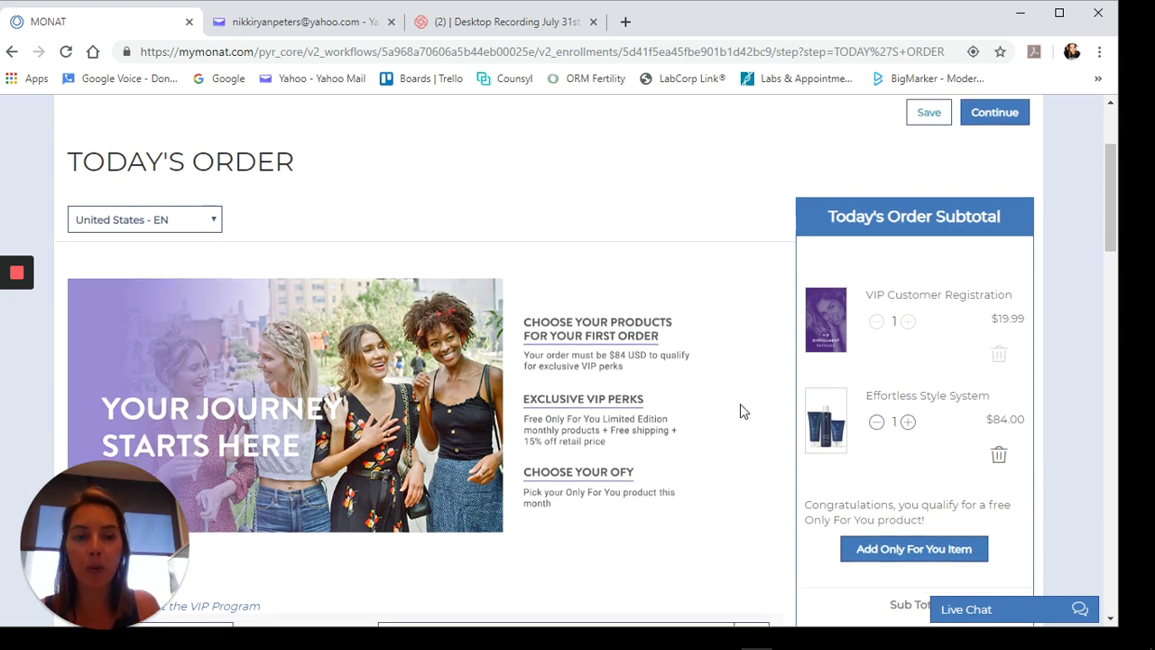
{"action": "scroll", "coordinate": [740, 411], "scroll_direction": "down", "scroll_amount": 2}
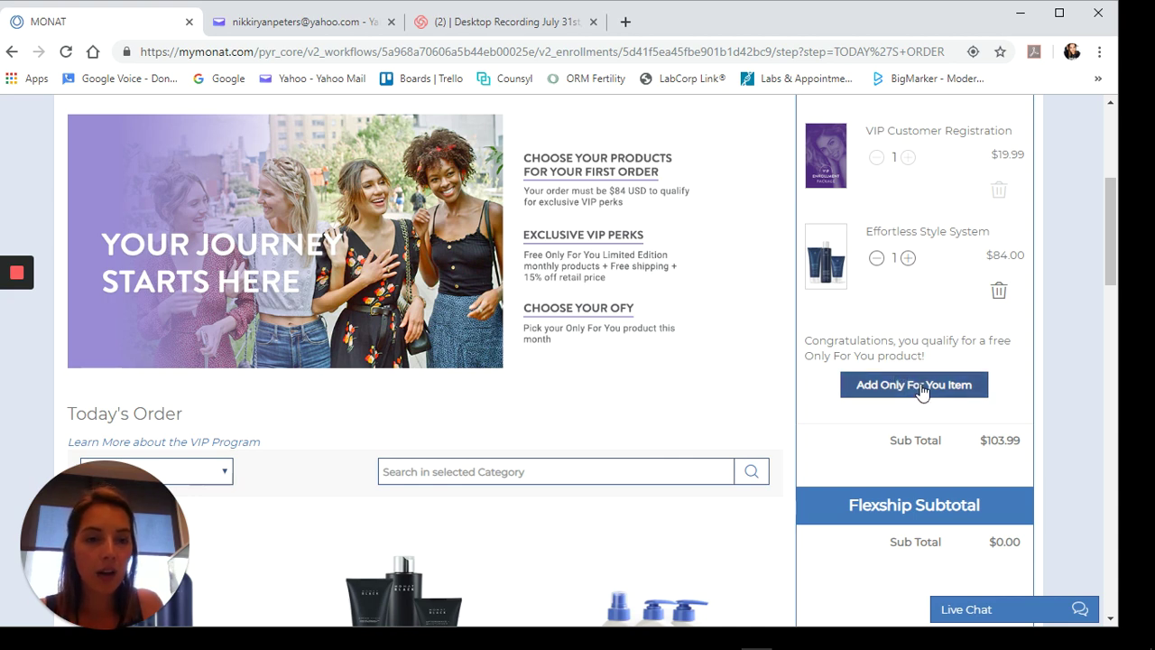
{"action": "left_click", "coordinate": [922, 390]}
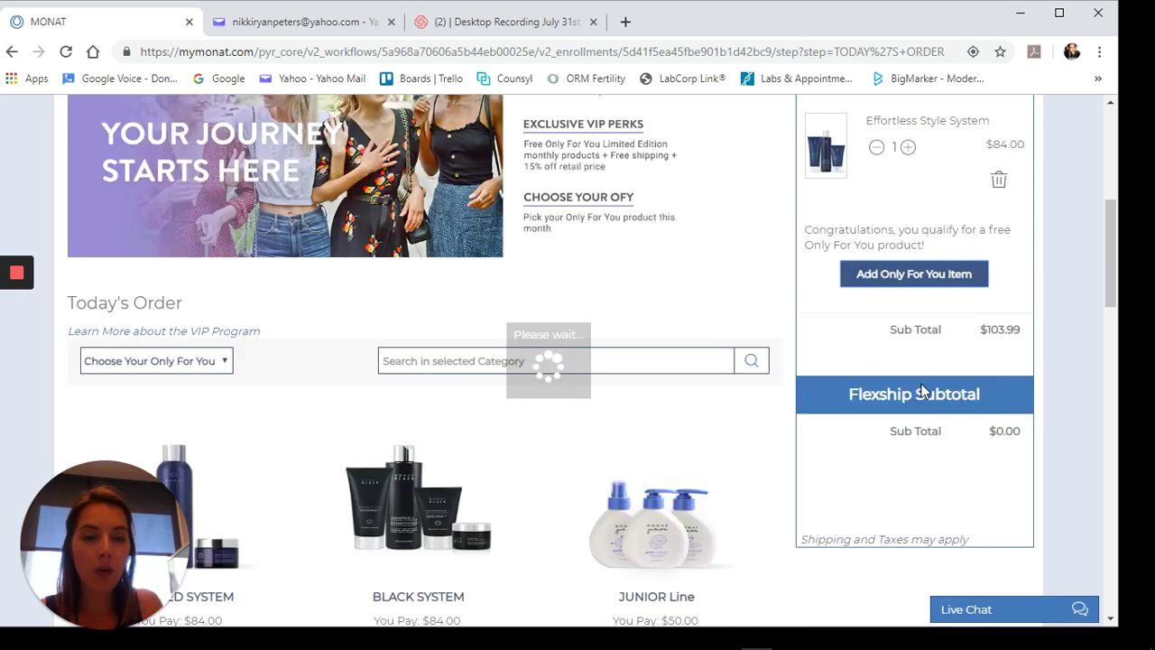
{"action": "scroll", "coordinate": [726, 359], "scroll_direction": "down", "scroll_amount": 3}
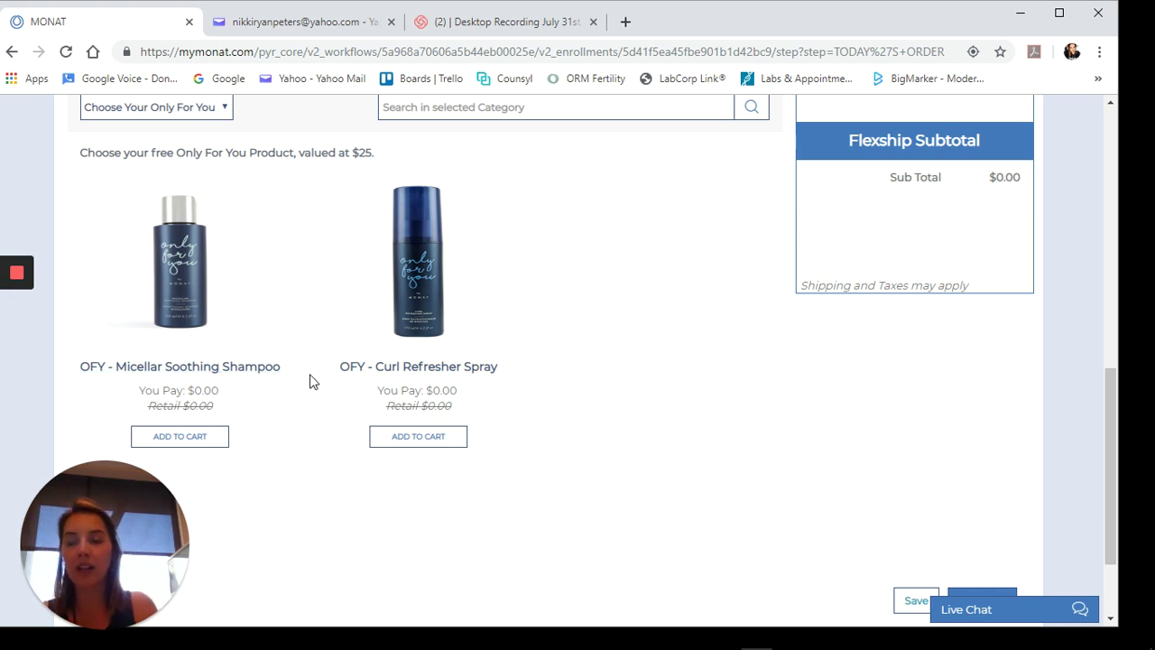
{"action": "left_click", "coordinate": [191, 439]}
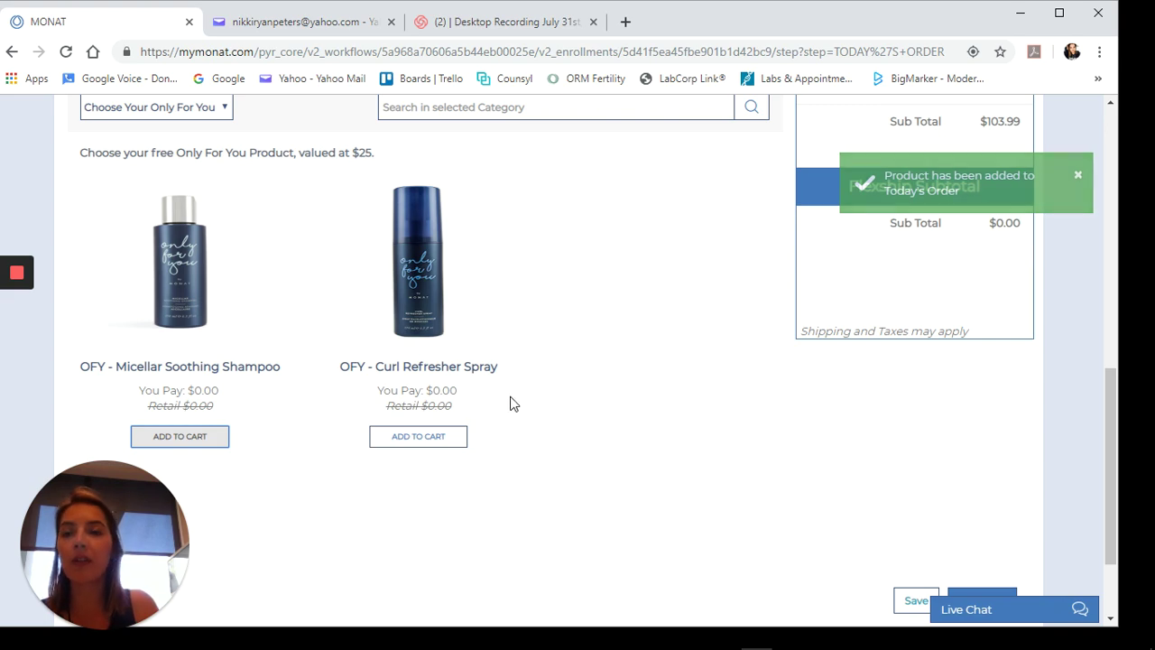
{"action": "left_click", "coordinate": [244, 334]}
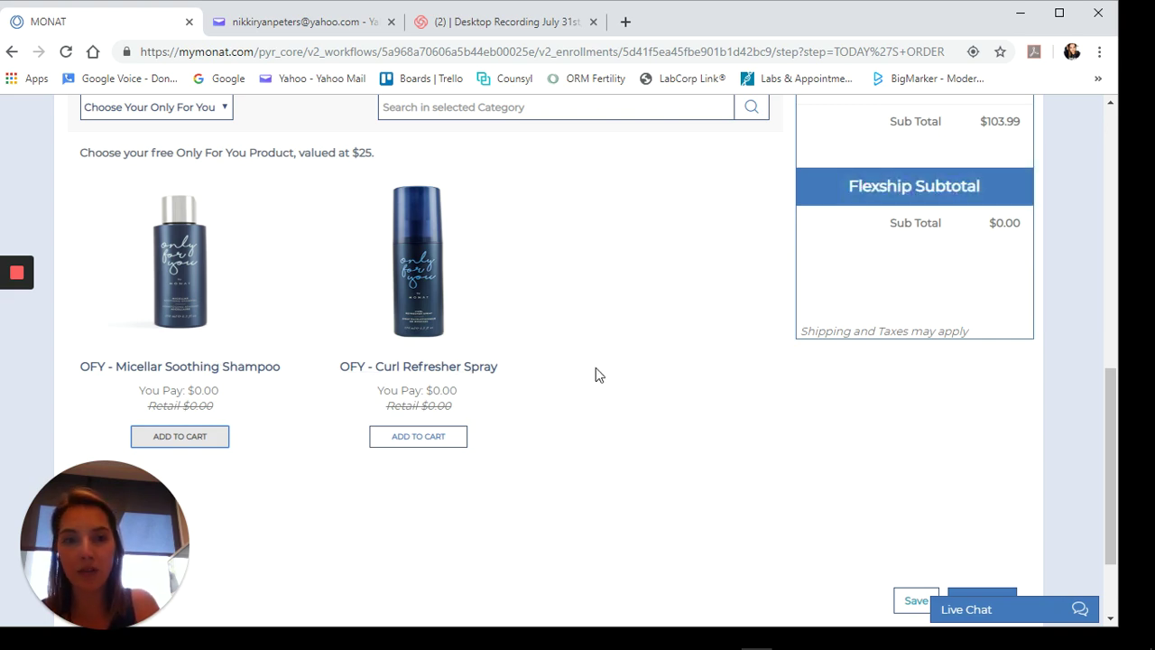
{"action": "scroll", "coordinate": [642, 370], "scroll_direction": "up", "scroll_amount": 3}
{"action": "scroll", "coordinate": [669, 368], "scroll_direction": "up", "scroll_amount": 2}
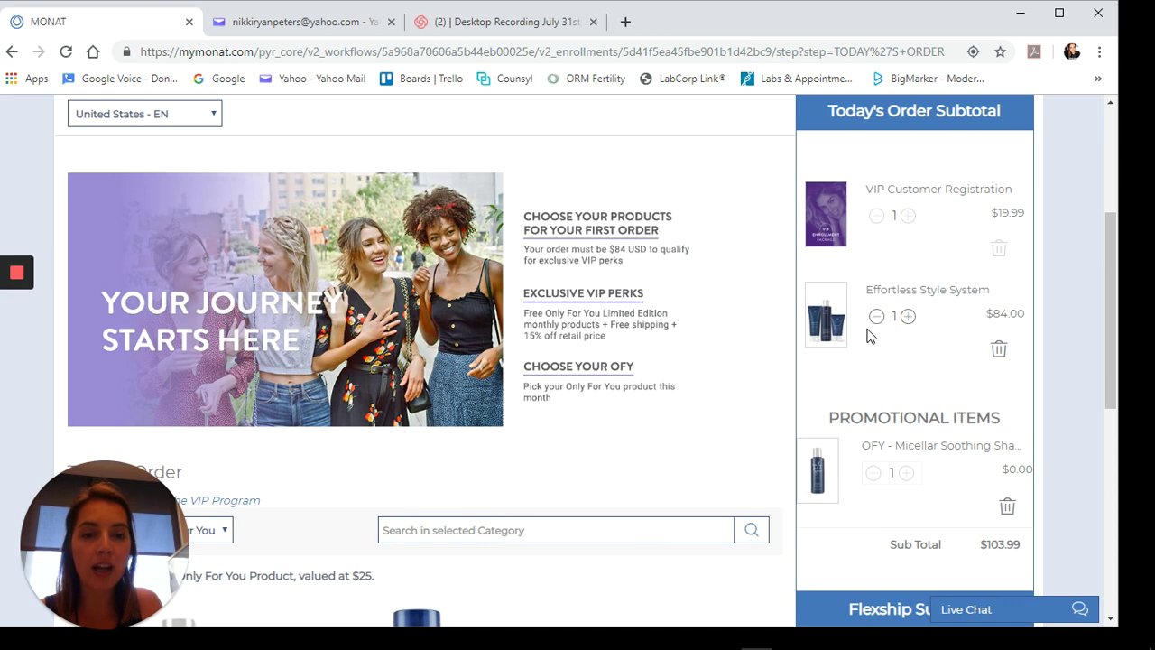
{"action": "scroll", "coordinate": [868, 333], "scroll_direction": "down", "scroll_amount": 1}
{"action": "scroll", "coordinate": [866, 336], "scroll_direction": "down", "scroll_amount": 3}
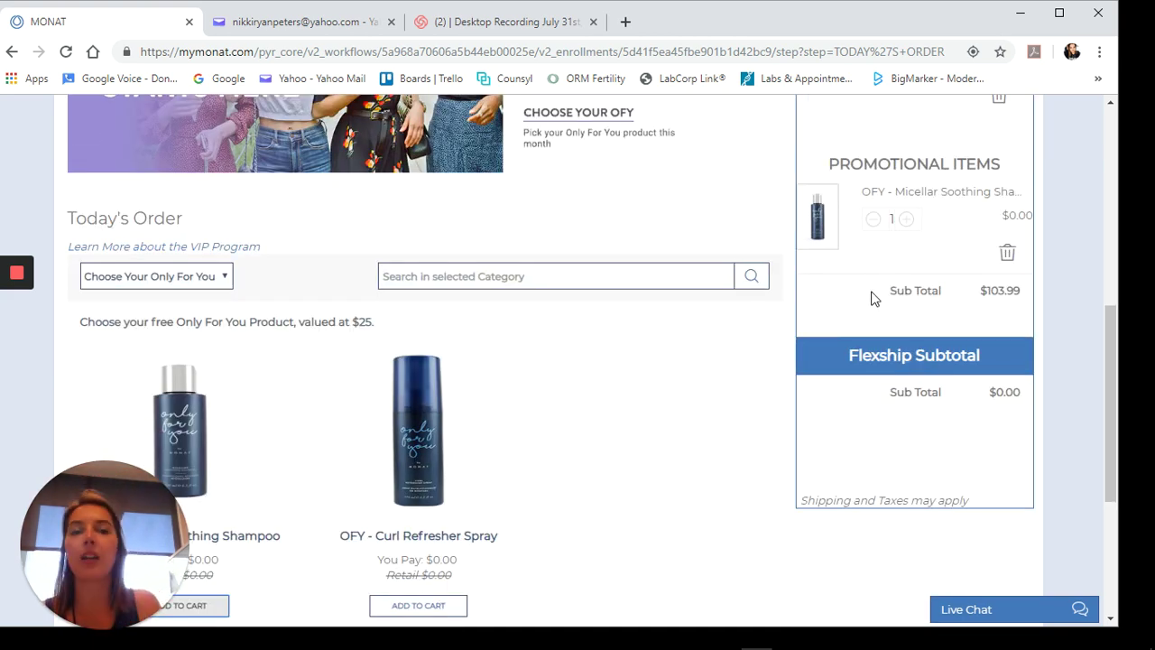
{"action": "scroll", "coordinate": [891, 290], "scroll_direction": "up", "scroll_amount": 2}
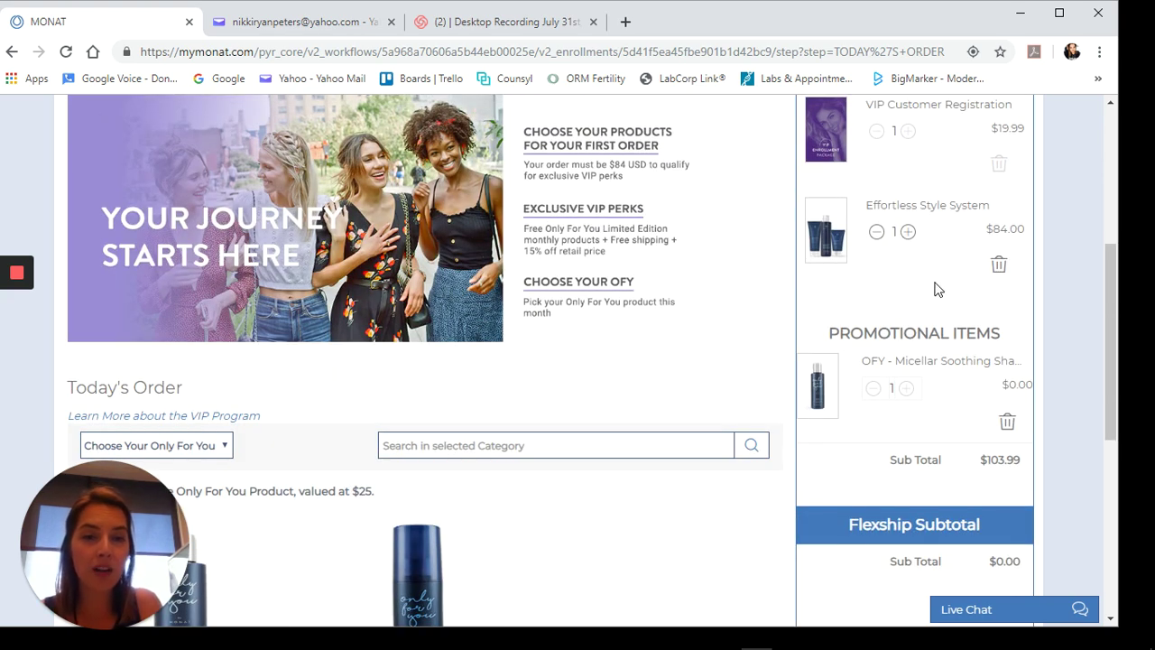
{"action": "scroll", "coordinate": [928, 287], "scroll_direction": "down", "scroll_amount": 5}
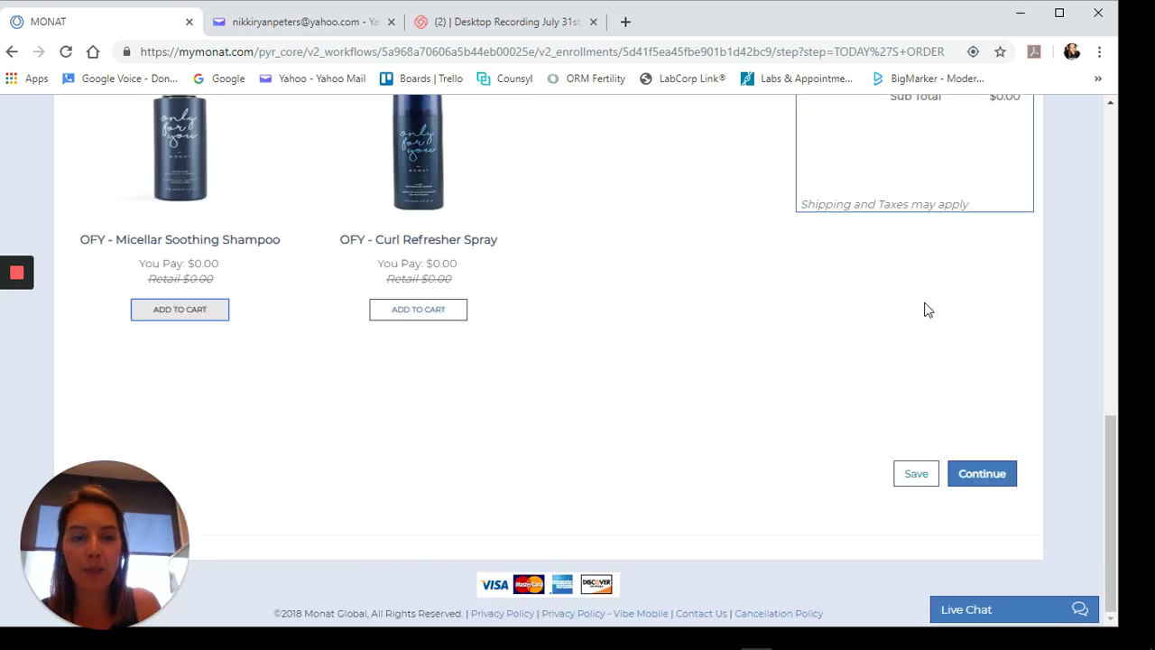
- Continue to Create Flexship and scroll down to the product cards, subtotal still $0.00
{"action": "left_click", "coordinate": [977, 471]}
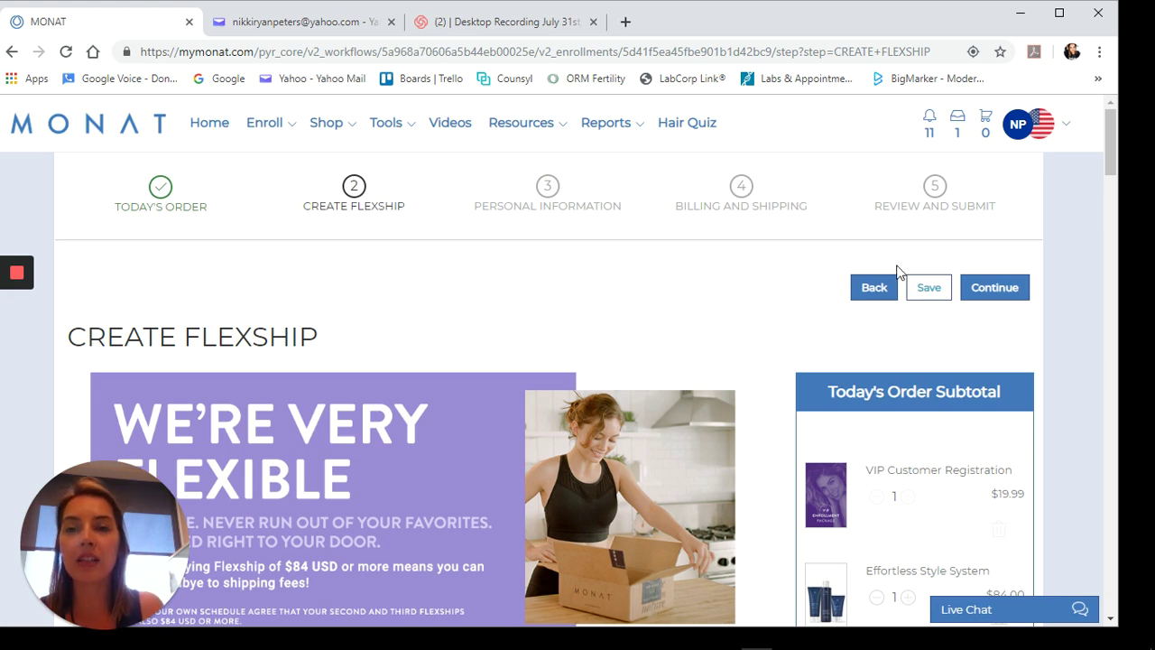
{"action": "scroll", "coordinate": [734, 259], "scroll_direction": "down", "scroll_amount": 4}
{"action": "scroll", "coordinate": [733, 263], "scroll_direction": "down", "scroll_amount": 1}
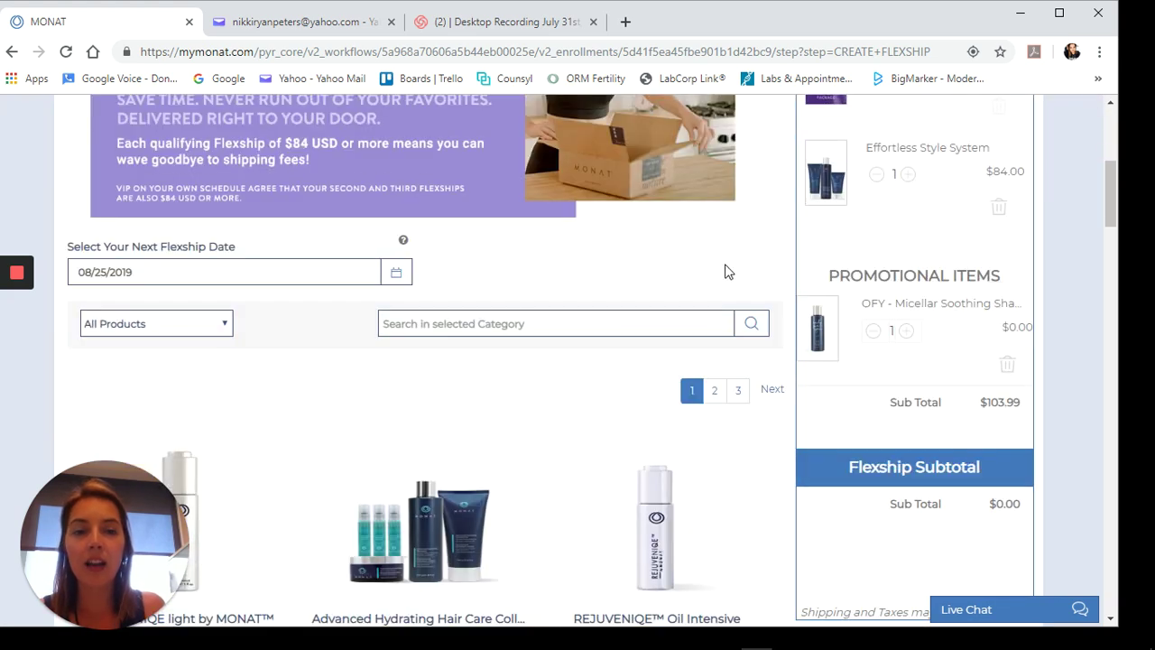
{"action": "scroll", "coordinate": [736, 280], "scroll_direction": "down", "scroll_amount": 1}
{"action": "scroll", "coordinate": [738, 285], "scroll_direction": "down", "scroll_amount": 3}
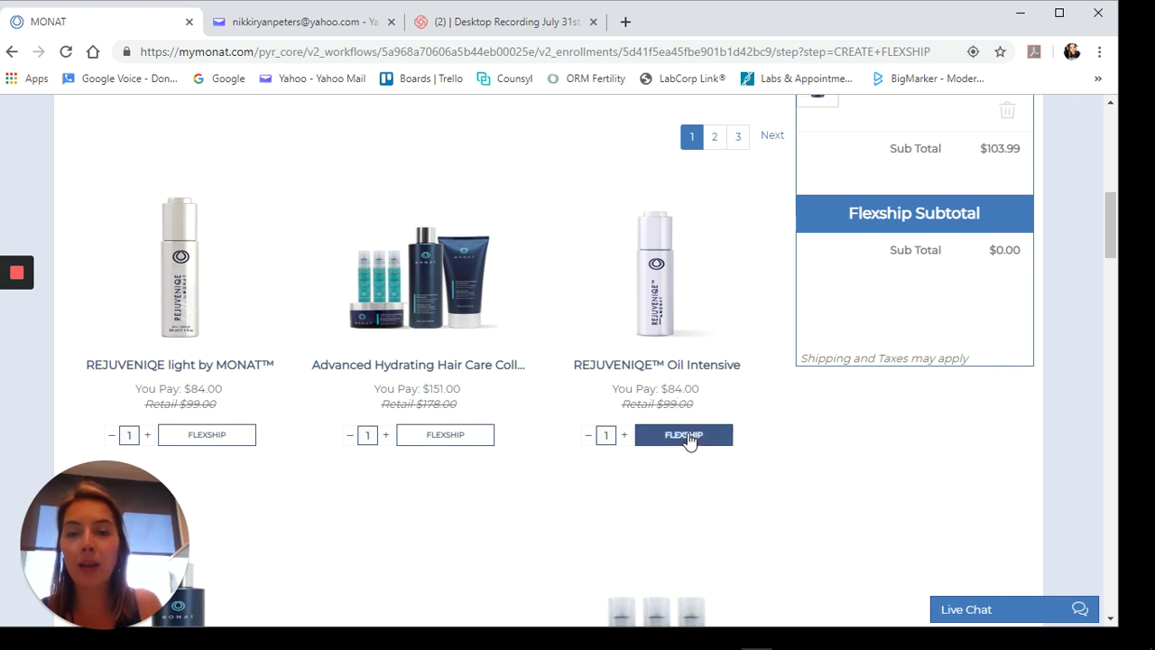
- Put REJUVENIQE Oil Intensive ($84.00) in the Flexship and continue to Personal Information
{"action": "left_click", "coordinate": [691, 441]}
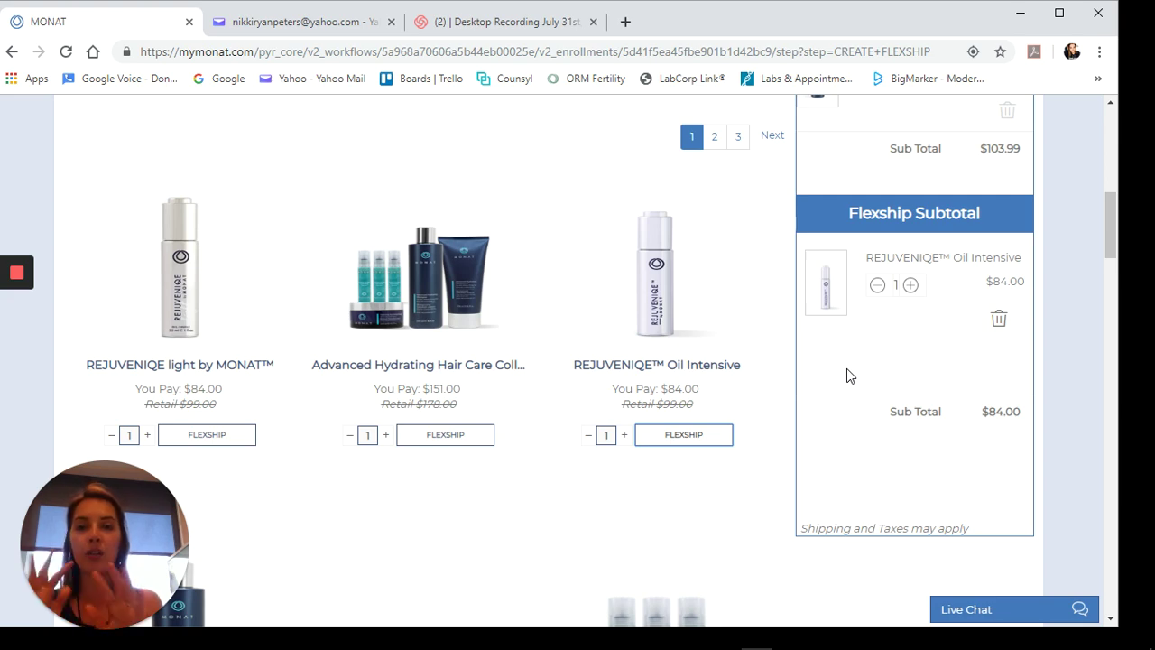
{"action": "scroll", "coordinate": [939, 365], "scroll_direction": "down", "scroll_amount": 5}
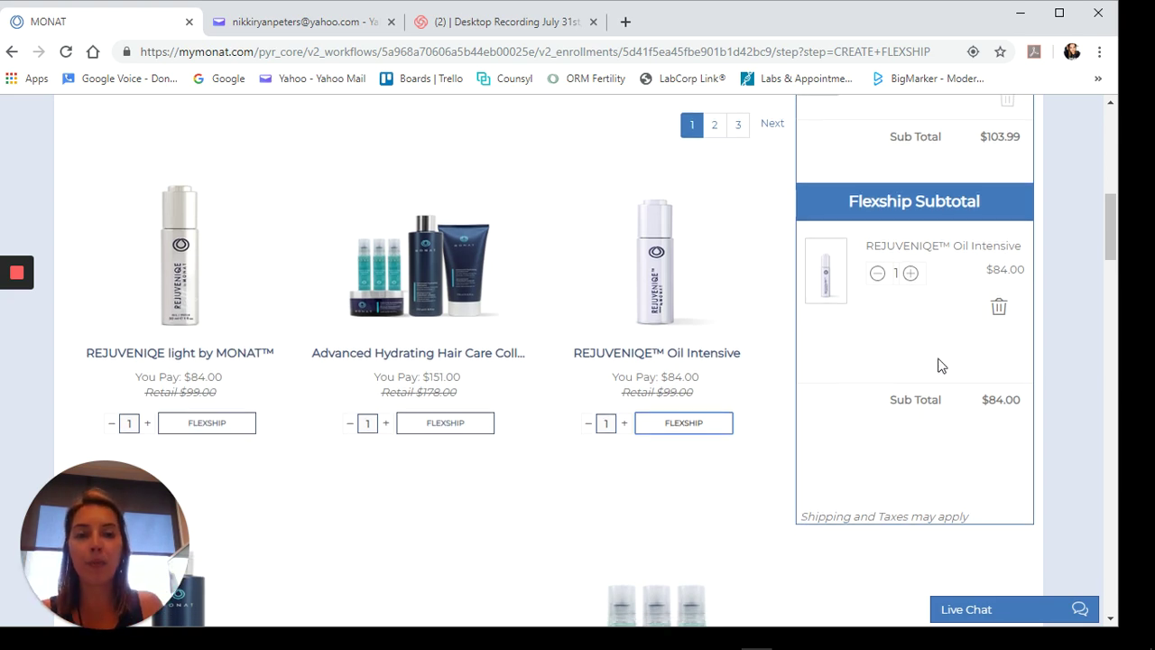
{"action": "scroll", "coordinate": [938, 365], "scroll_direction": "down", "scroll_amount": 20}
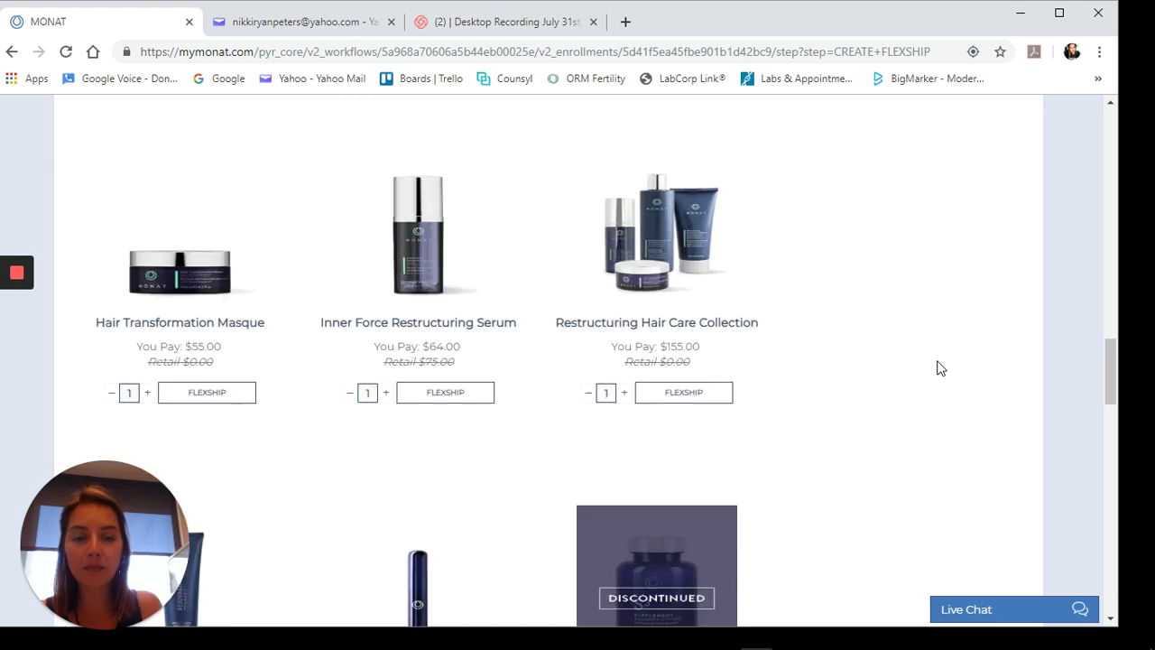
{"action": "scroll", "coordinate": [939, 365], "scroll_direction": "down", "scroll_amount": 10}
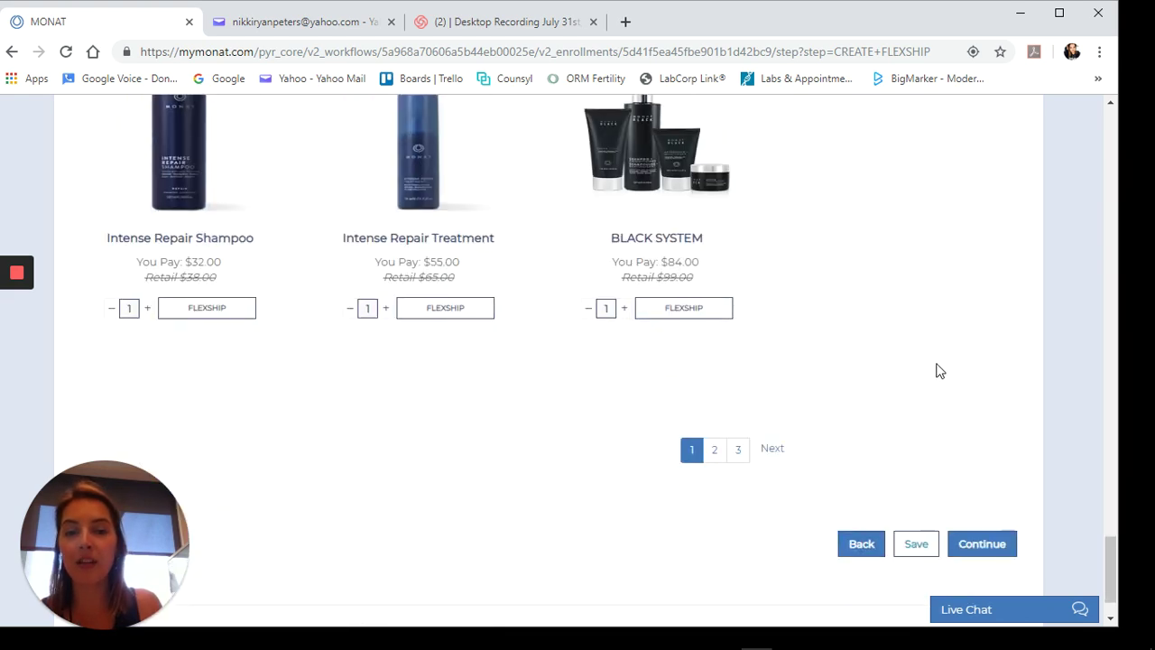
{"action": "left_click", "coordinate": [971, 477]}
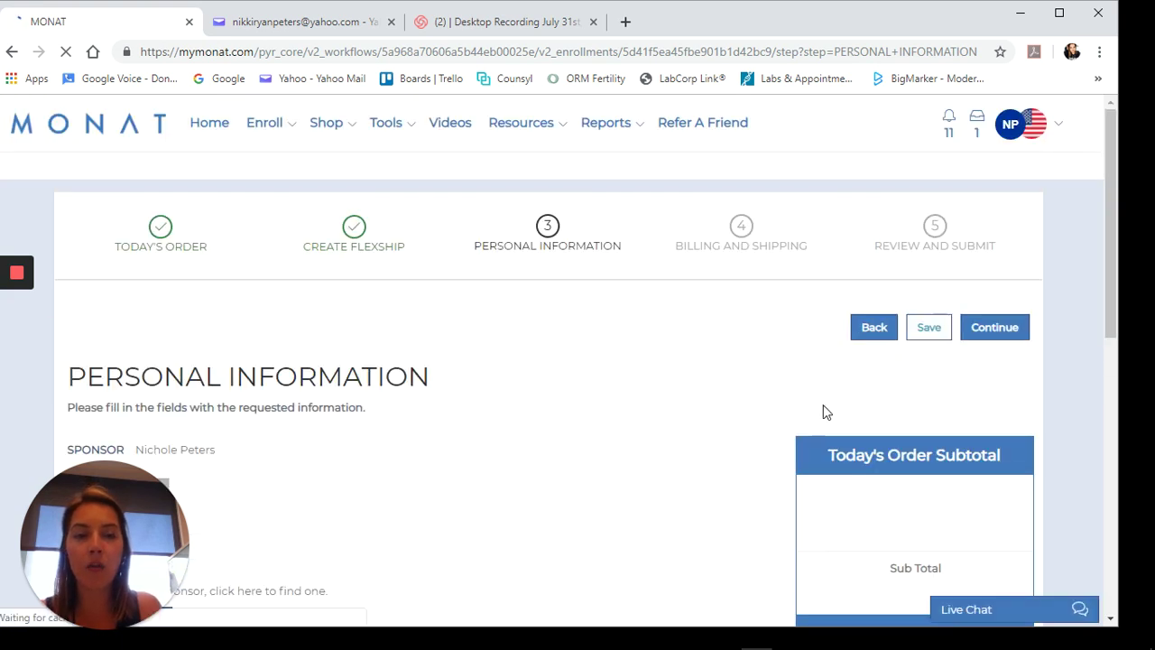
{"action": "scroll", "coordinate": [763, 390], "scroll_direction": "down", "scroll_amount": 2}
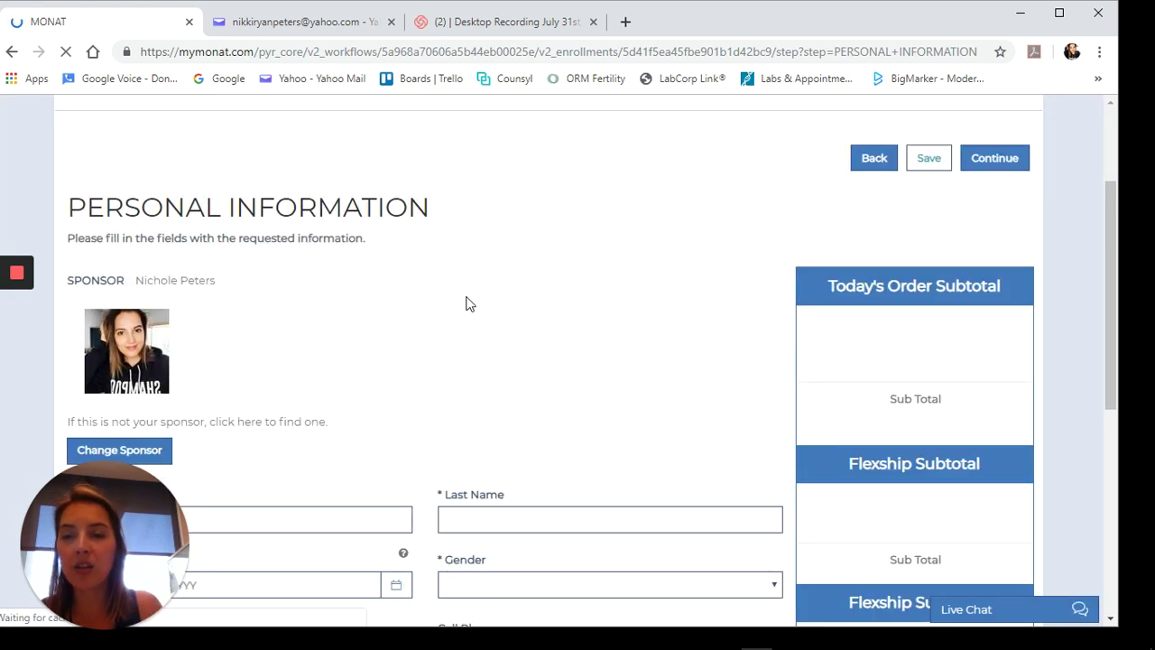
{"action": "scroll", "coordinate": [333, 302], "scroll_direction": "down", "scroll_amount": 3}
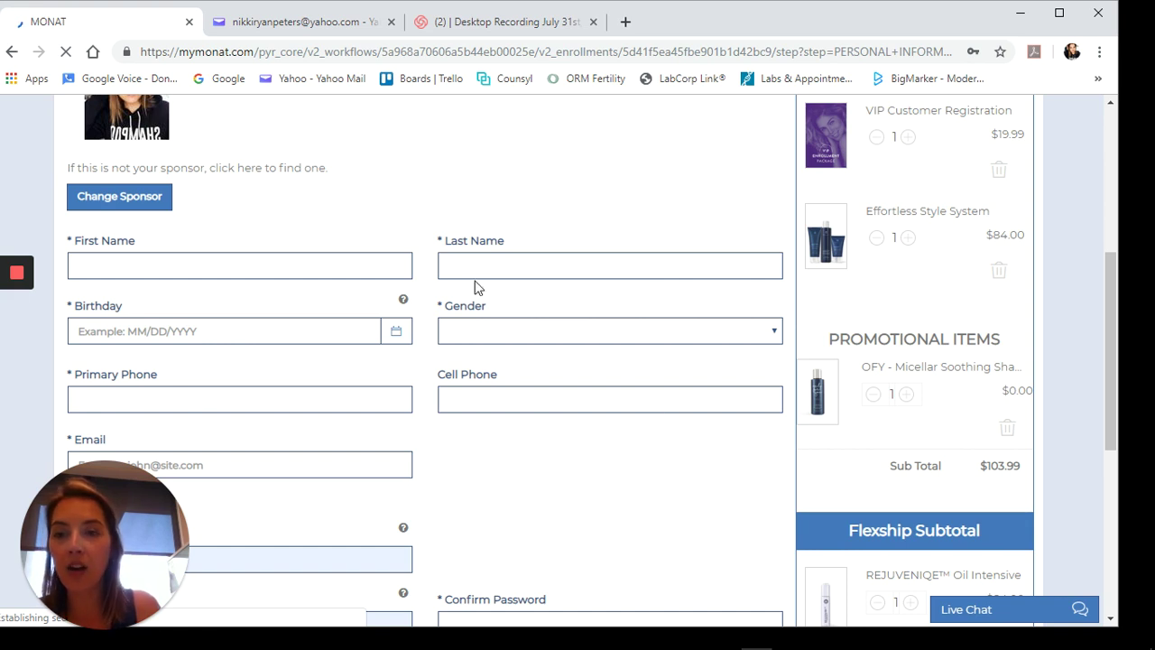
{"action": "scroll", "coordinate": [204, 250], "scroll_direction": "down", "scroll_amount": 1}
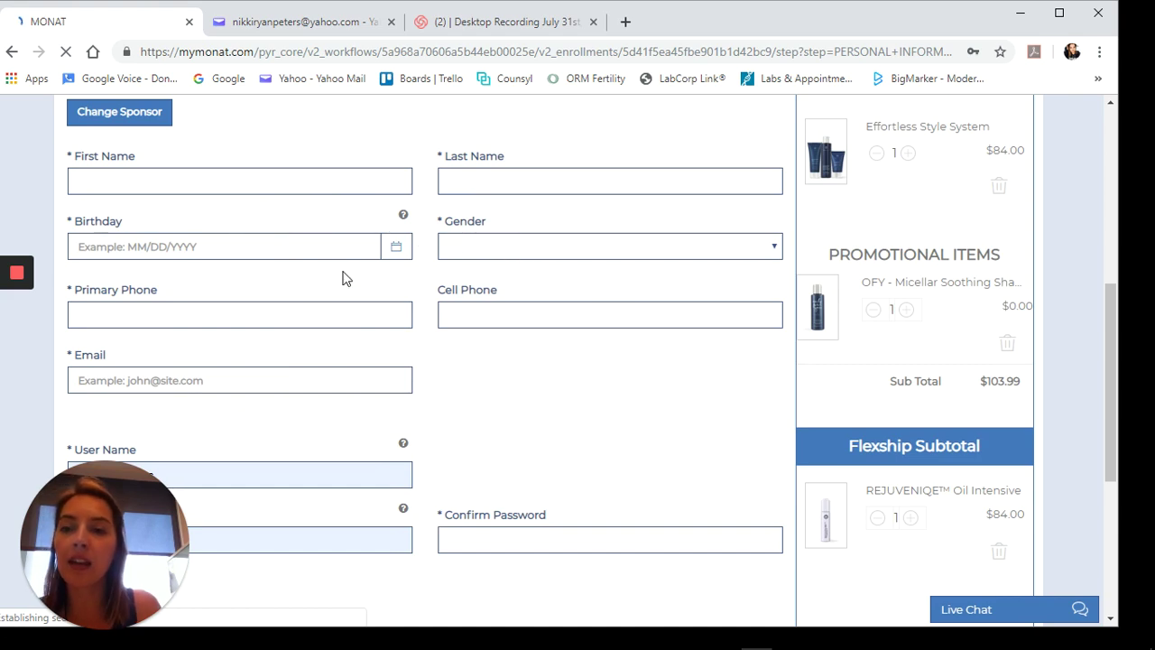
{"action": "scroll", "coordinate": [305, 290], "scroll_direction": "down", "scroll_amount": 3}
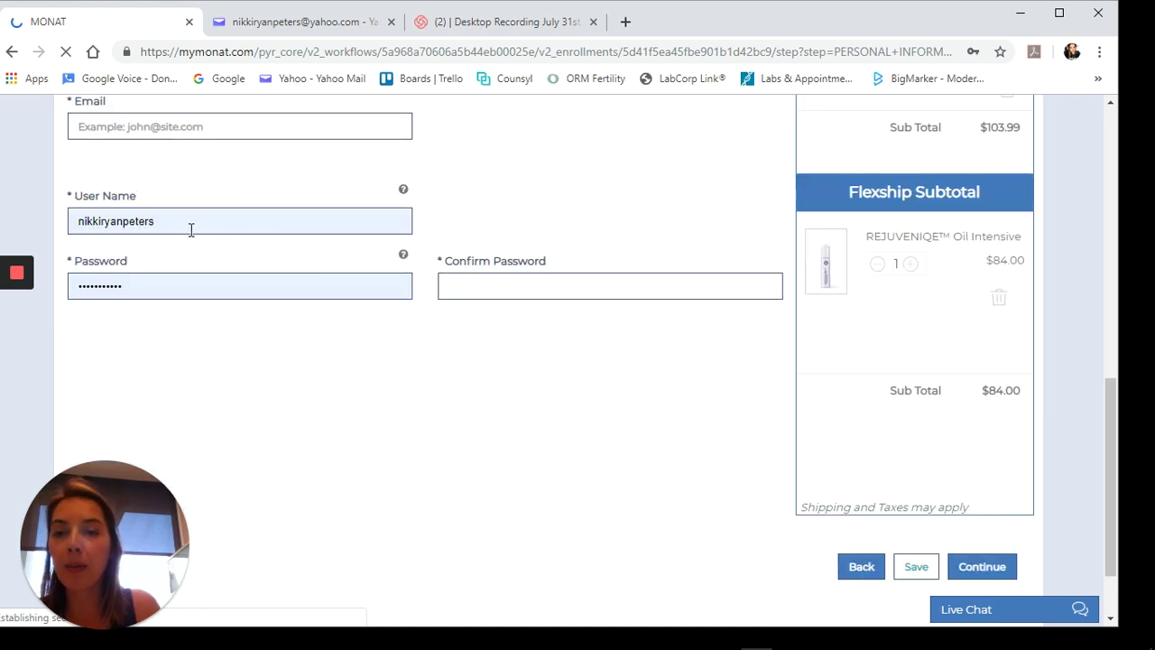
{"action": "scroll", "coordinate": [490, 335], "scroll_direction": "up", "scroll_amount": 3}
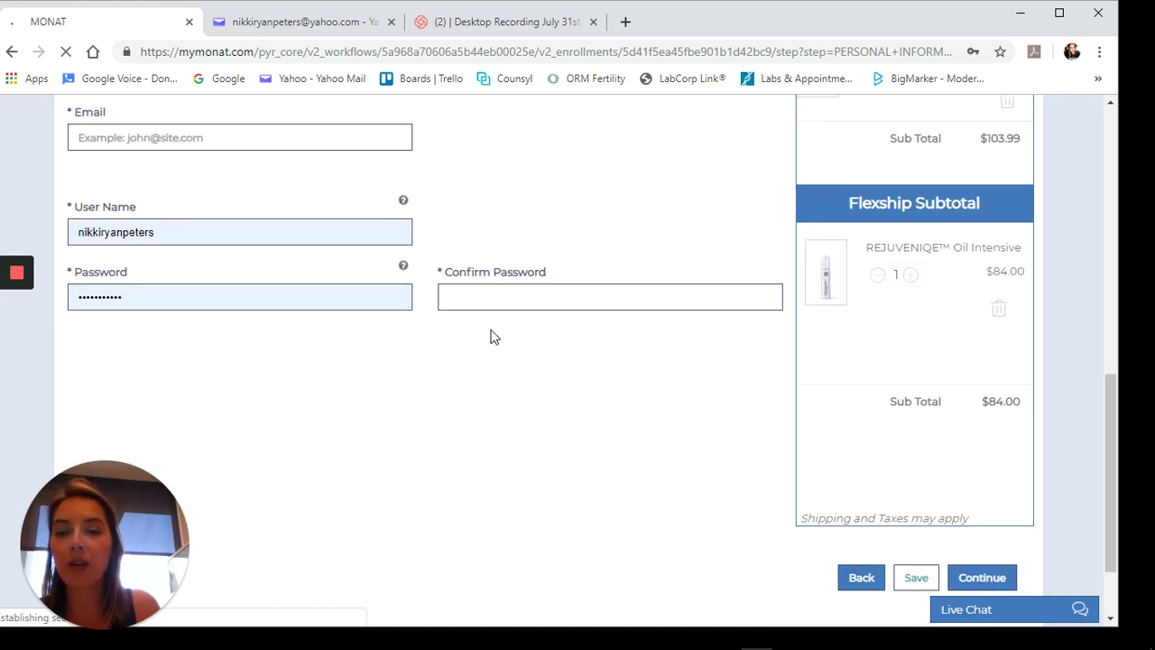
{"action": "scroll", "coordinate": [490, 337], "scroll_direction": "up", "scroll_amount": 5}
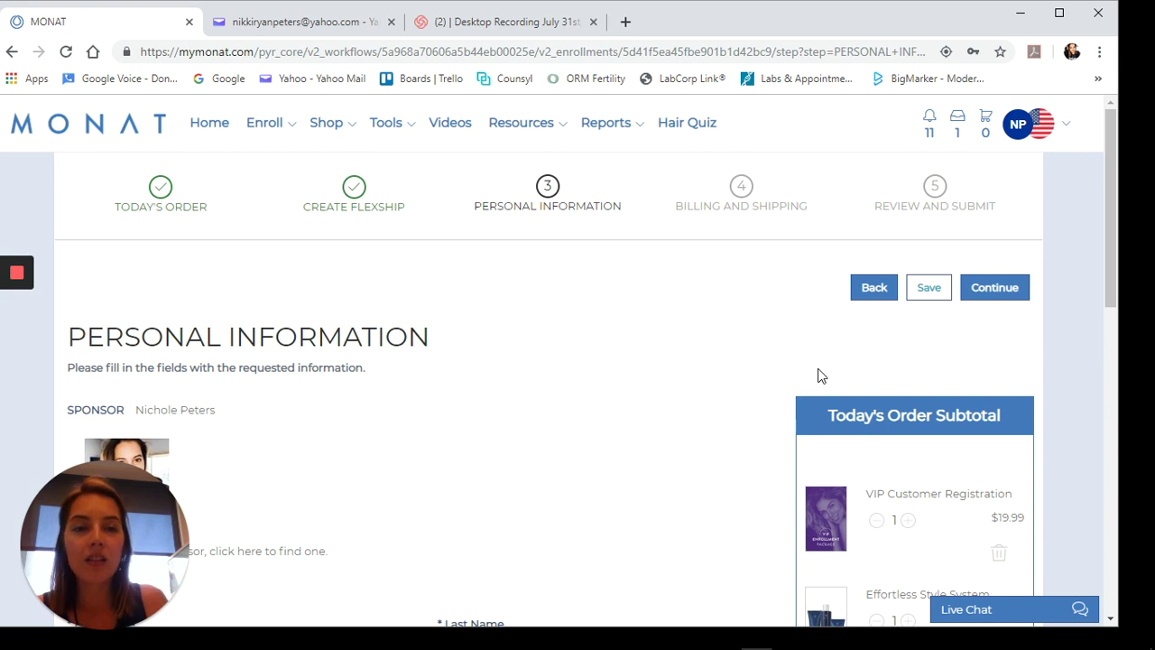
- Go back to Create Flexship and scroll to its bottom, next Flexship date 08/25/2019
{"action": "left_click", "coordinate": [874, 289]}
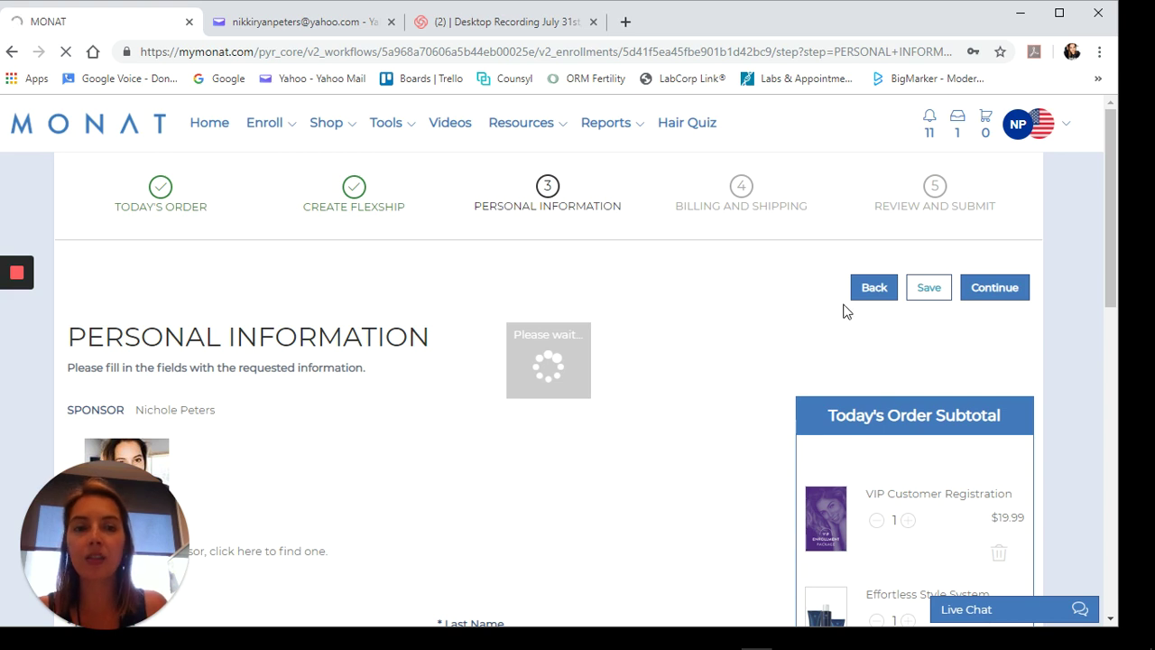
{"action": "left_click", "coordinate": [909, 296]}
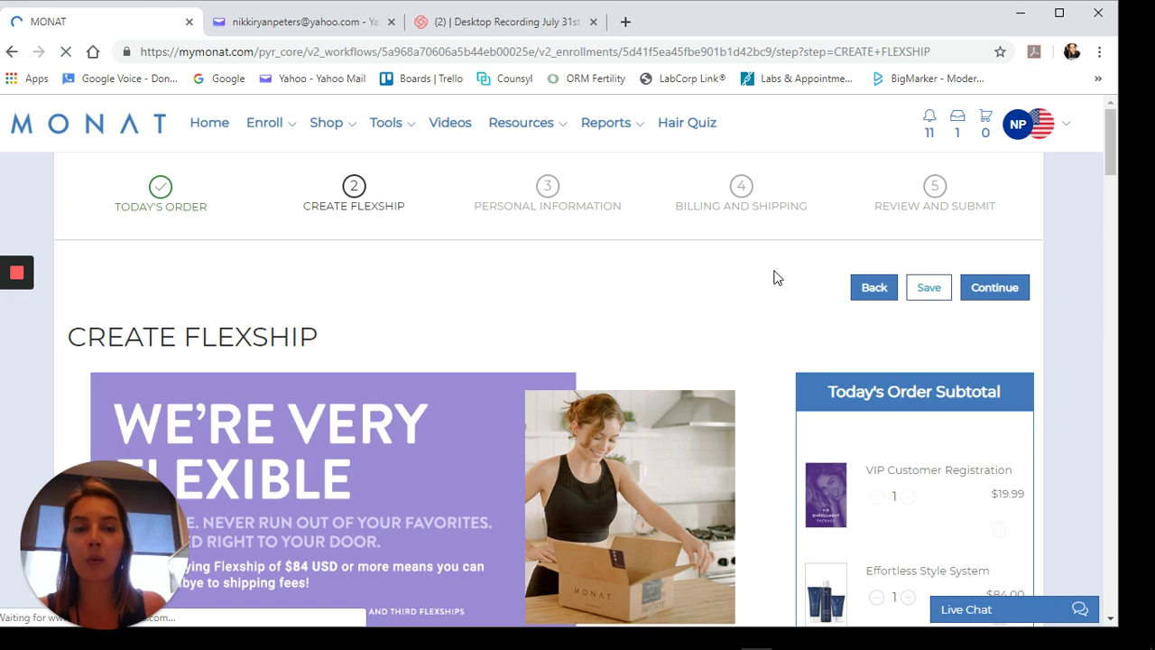
{"action": "scroll", "coordinate": [773, 278], "scroll_direction": "down", "scroll_amount": 3}
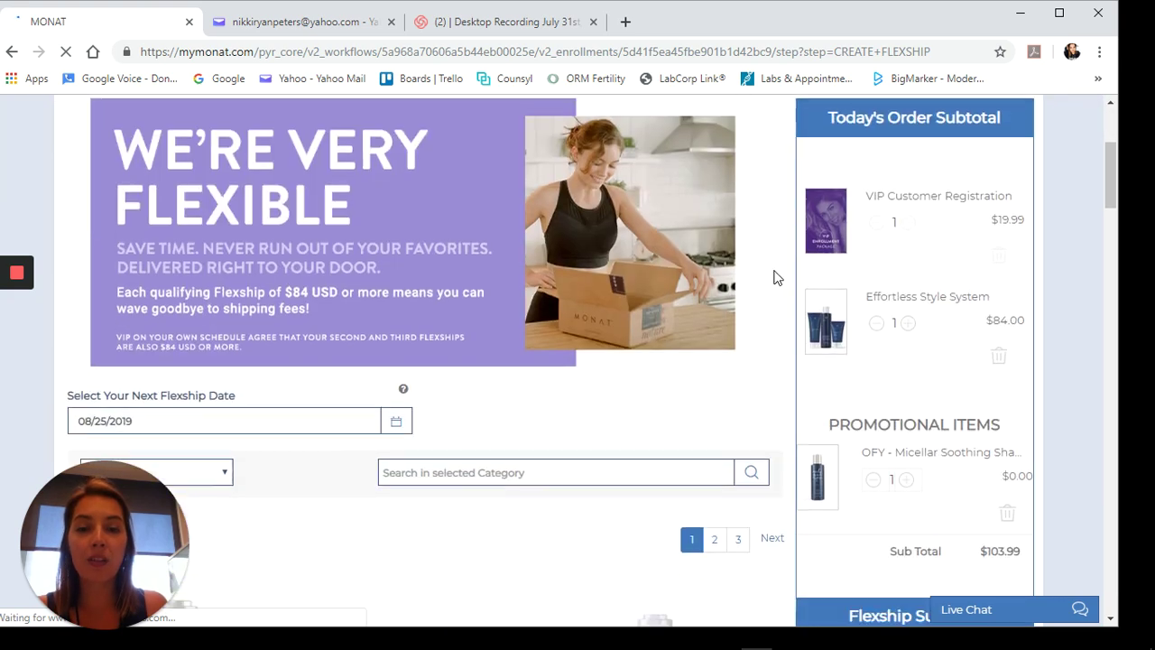
{"action": "scroll", "coordinate": [774, 278], "scroll_direction": "down", "scroll_amount": 10}
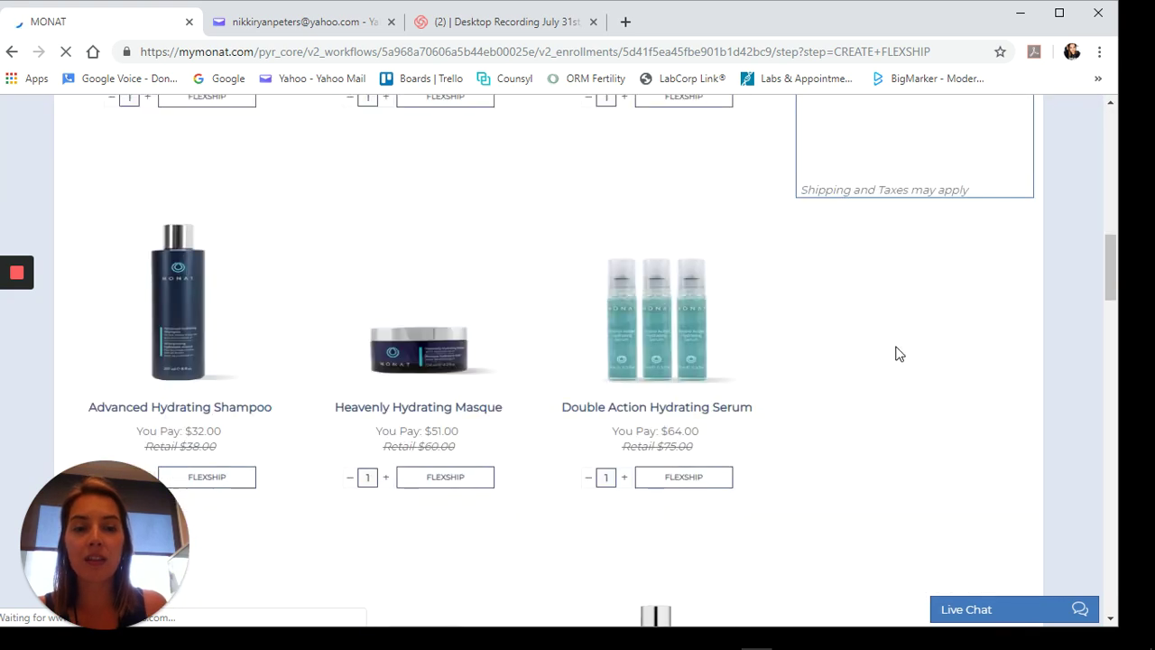
{"action": "scroll", "coordinate": [915, 410], "scroll_direction": "down", "scroll_amount": 10}
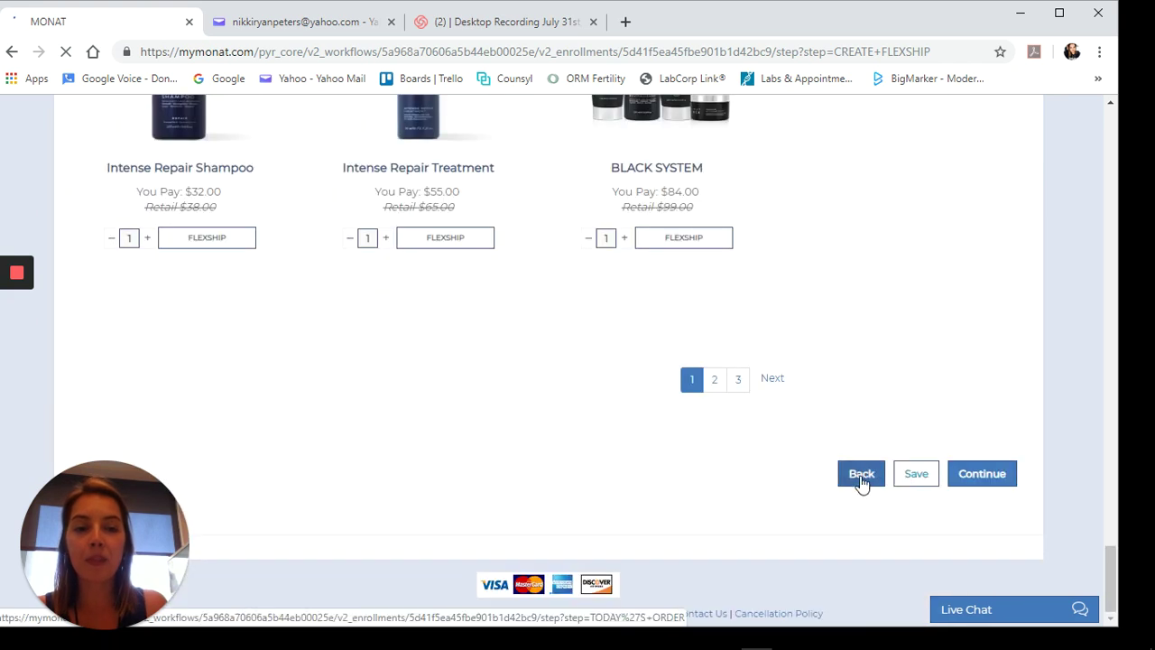
- Save the enrollment for later, emailing the link to recipient and sponsor, then switch to Yahoo Mail
{"action": "left_click", "coordinate": [911, 475]}
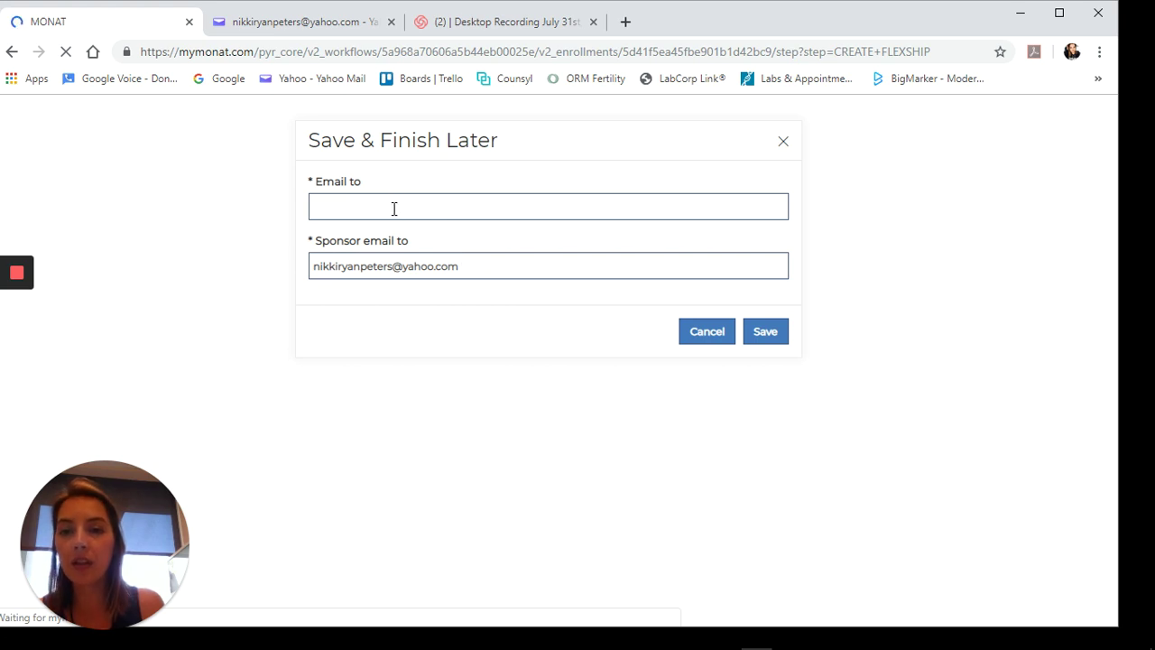
{"action": "left_click", "coordinate": [394, 208]}
{"action": "left_click", "coordinate": [370, 243]}
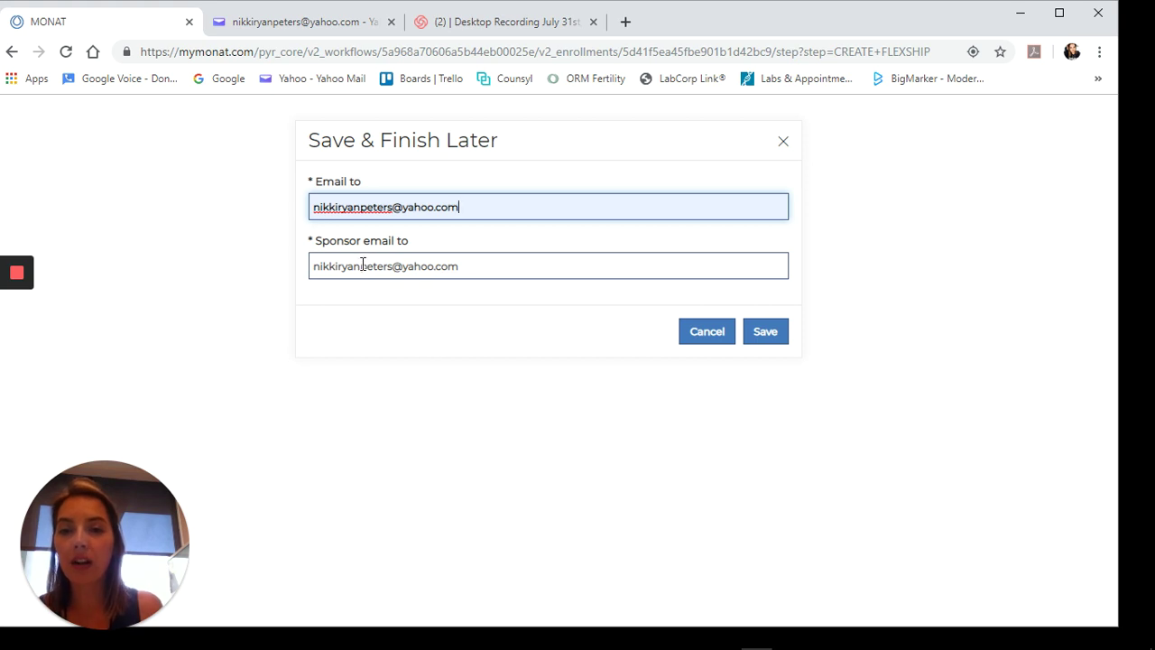
{"action": "left_click", "coordinate": [321, 267]}
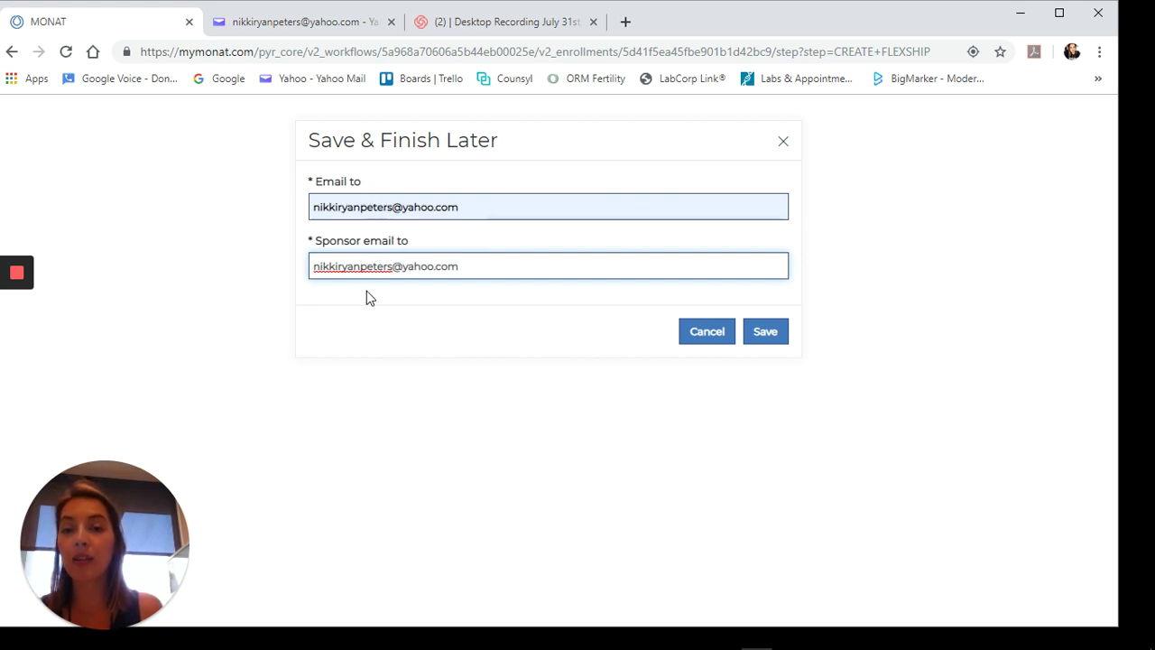
{"action": "left_click", "coordinate": [776, 334]}
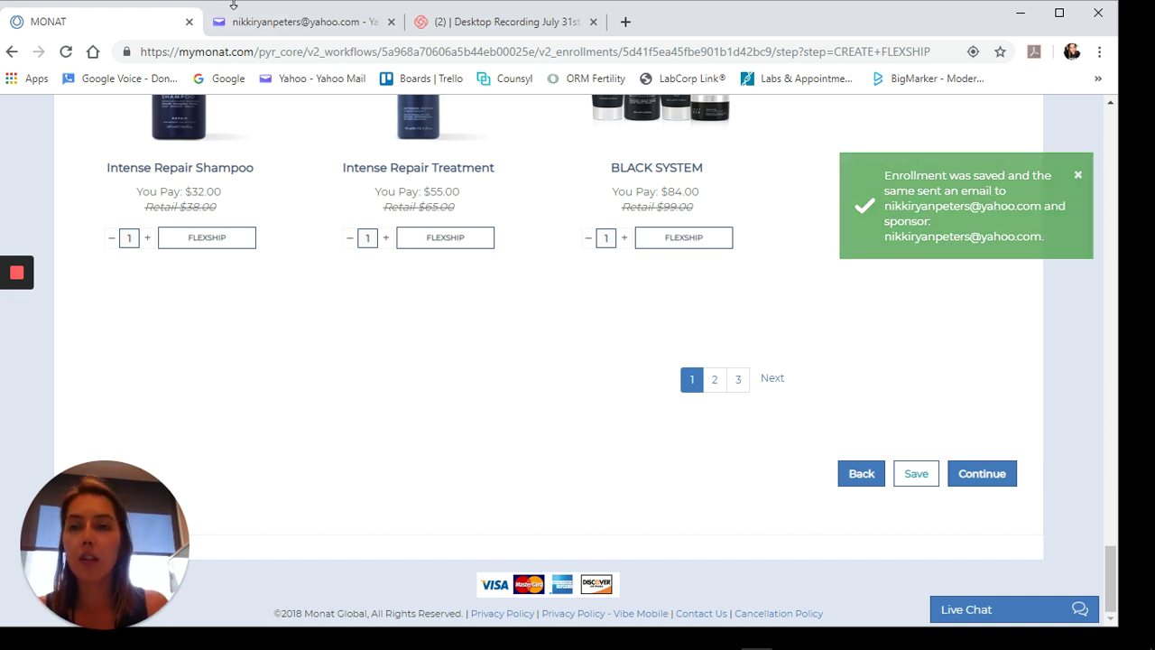
{"action": "left_click", "coordinate": [283, 22]}
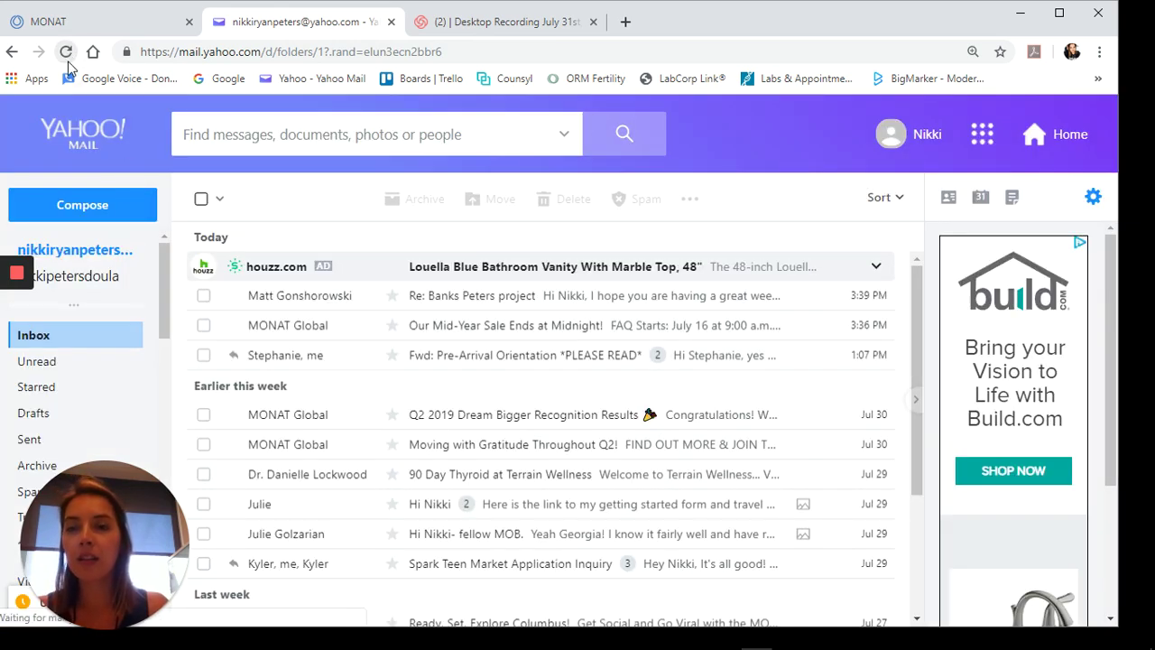
- Refresh the inbox, read the 'You're almost done with your enrollment!' email, then return to Inbox
{"action": "left_click", "coordinate": [66, 52]}
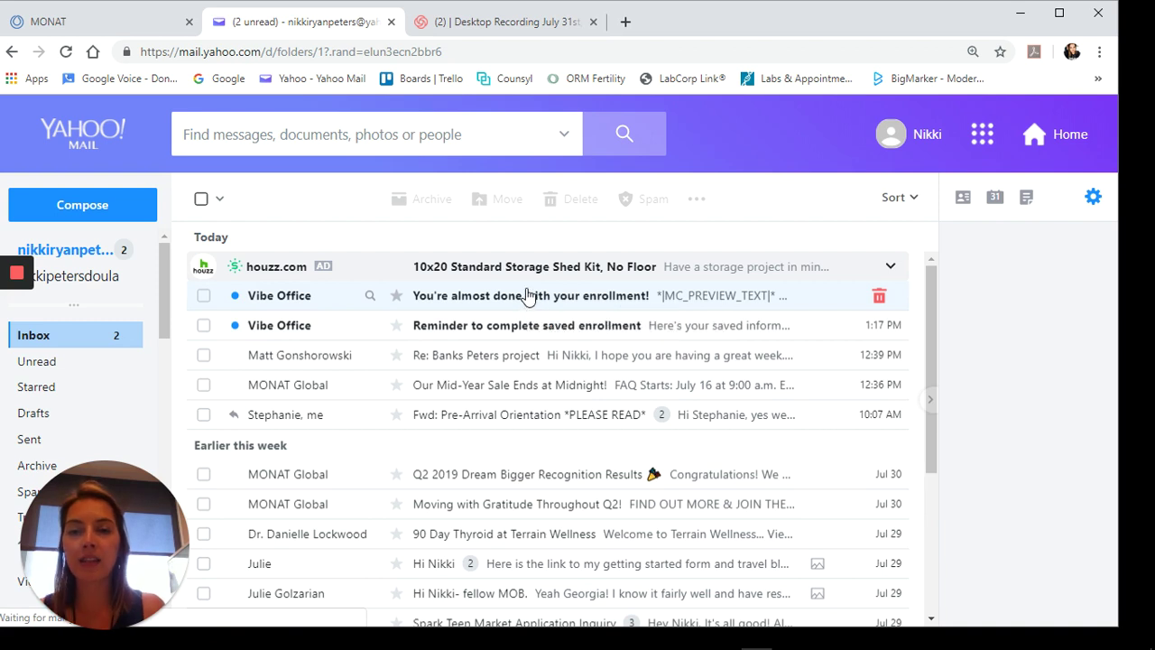
{"action": "left_click", "coordinate": [530, 303]}
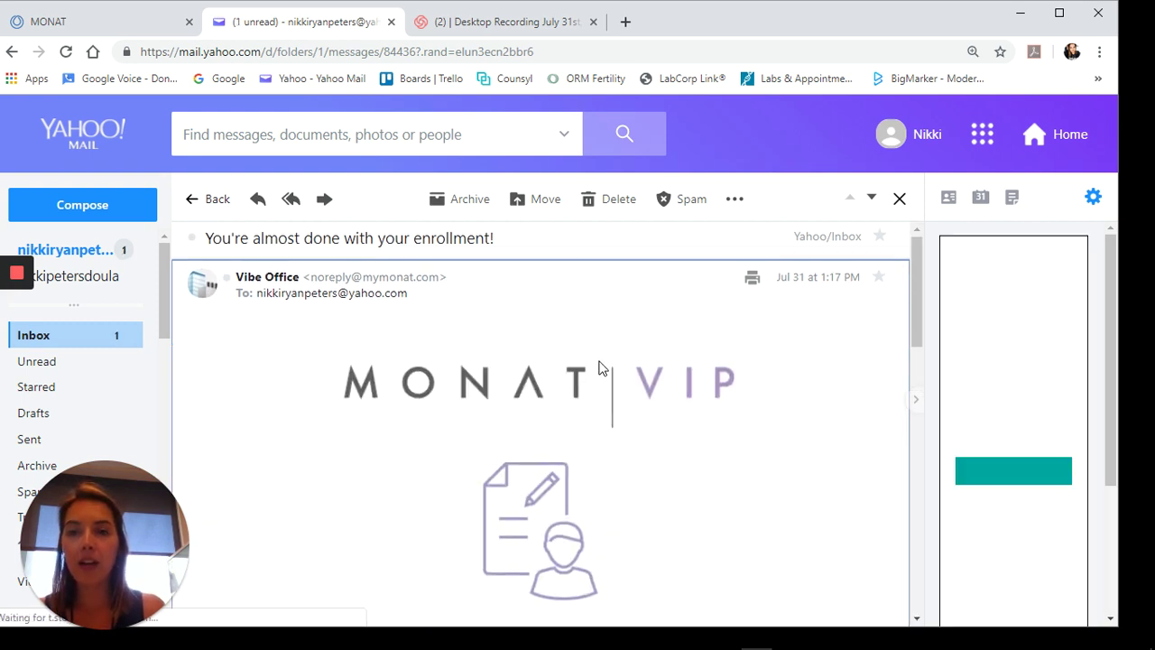
{"action": "scroll", "coordinate": [600, 368], "scroll_direction": "down", "scroll_amount": 3}
{"action": "scroll", "coordinate": [600, 369], "scroll_direction": "down", "scroll_amount": 2}
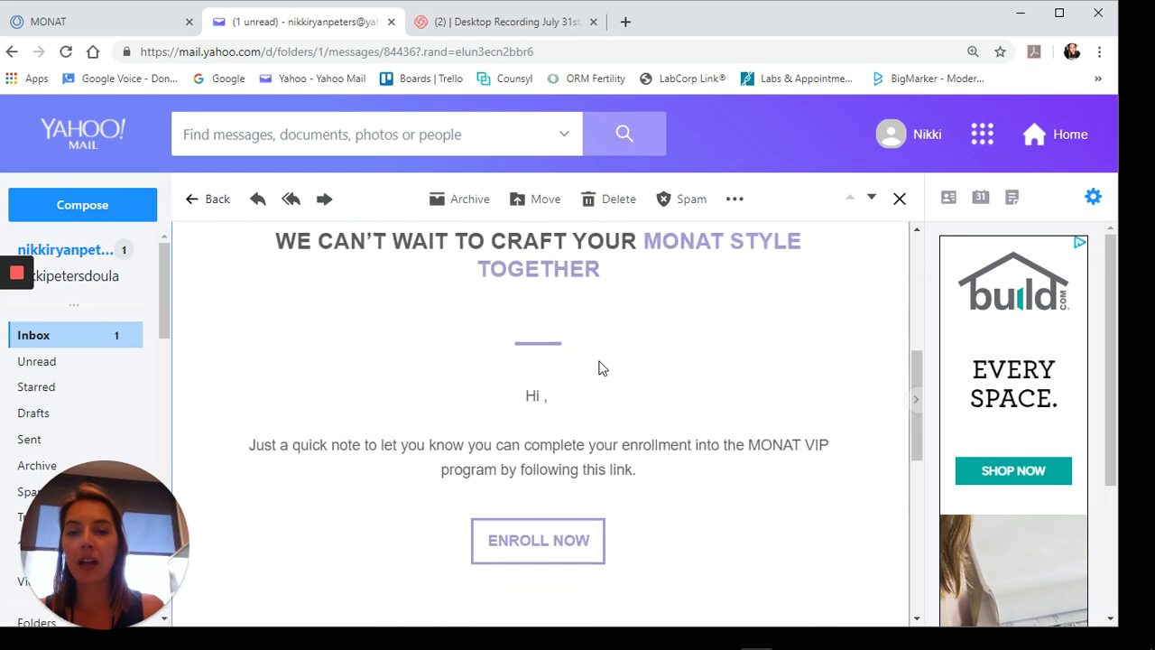
{"action": "scroll", "coordinate": [602, 368], "scroll_direction": "down", "scroll_amount": 2}
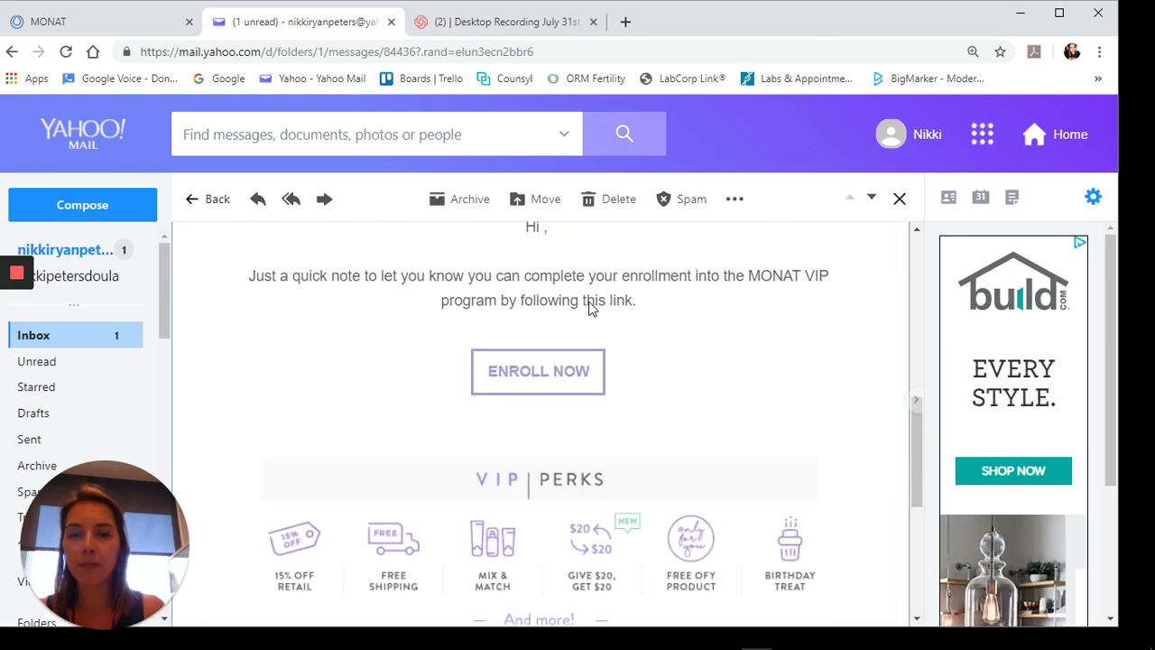
{"action": "scroll", "coordinate": [593, 336], "scroll_direction": "up", "scroll_amount": 4}
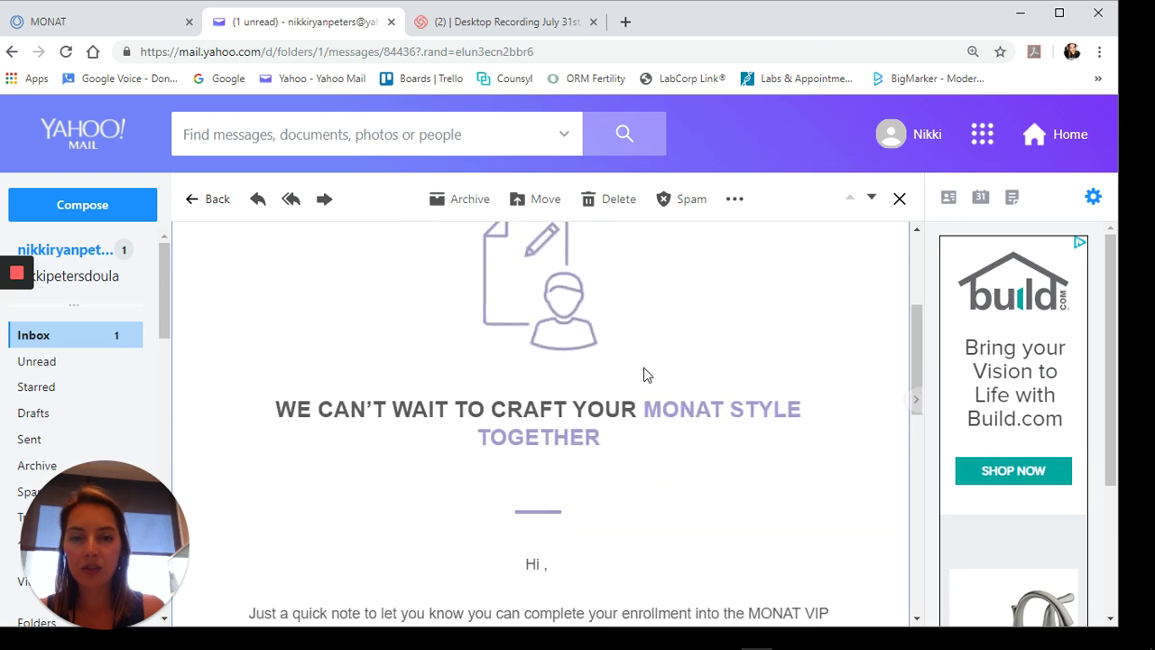
{"action": "scroll", "coordinate": [643, 375], "scroll_direction": "down", "scroll_amount": 4}
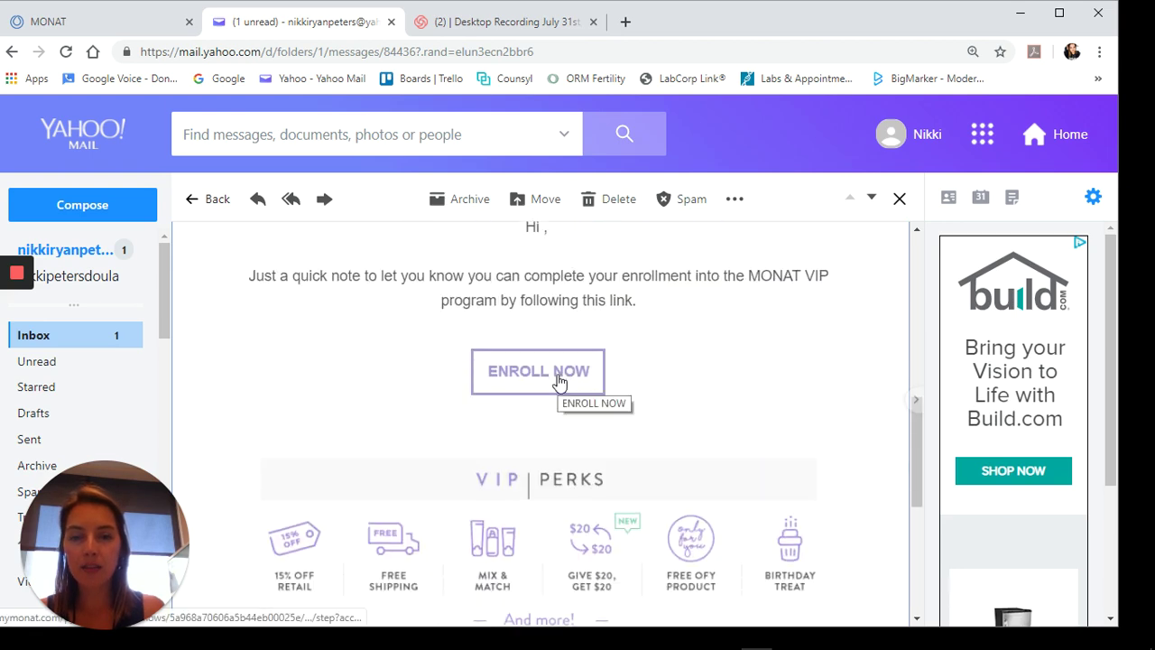
{"action": "scroll", "coordinate": [557, 382], "scroll_direction": "down", "scroll_amount": 4}
{"action": "scroll", "coordinate": [550, 382], "scroll_direction": "up", "scroll_amount": 6}
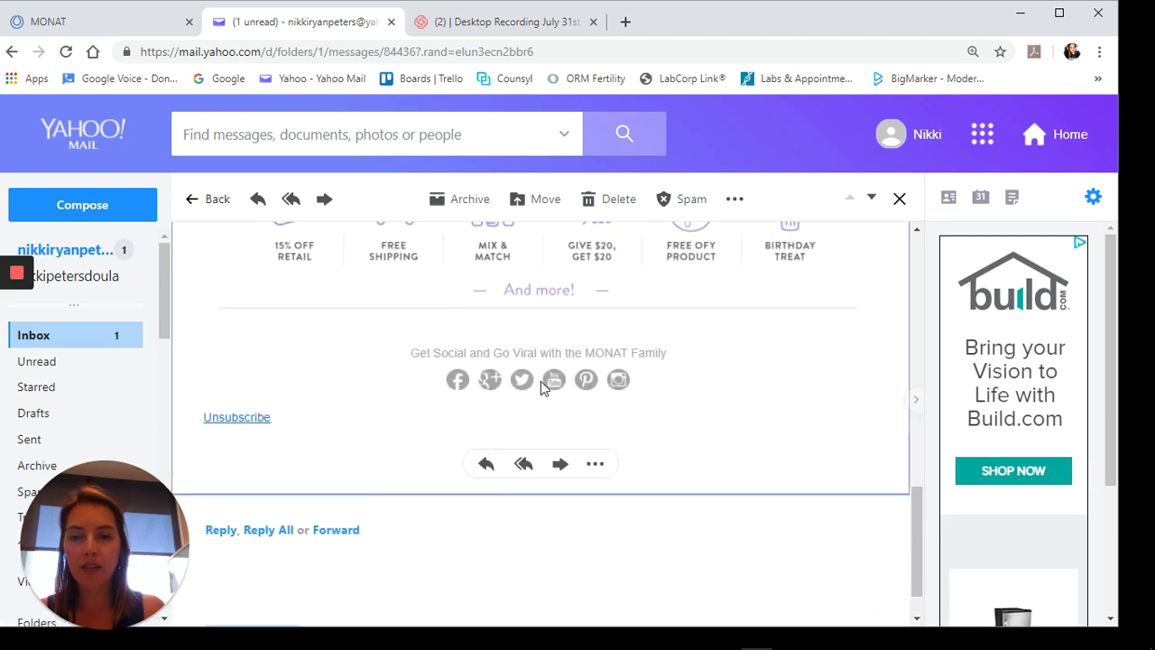
{"action": "left_click", "coordinate": [41, 337]}
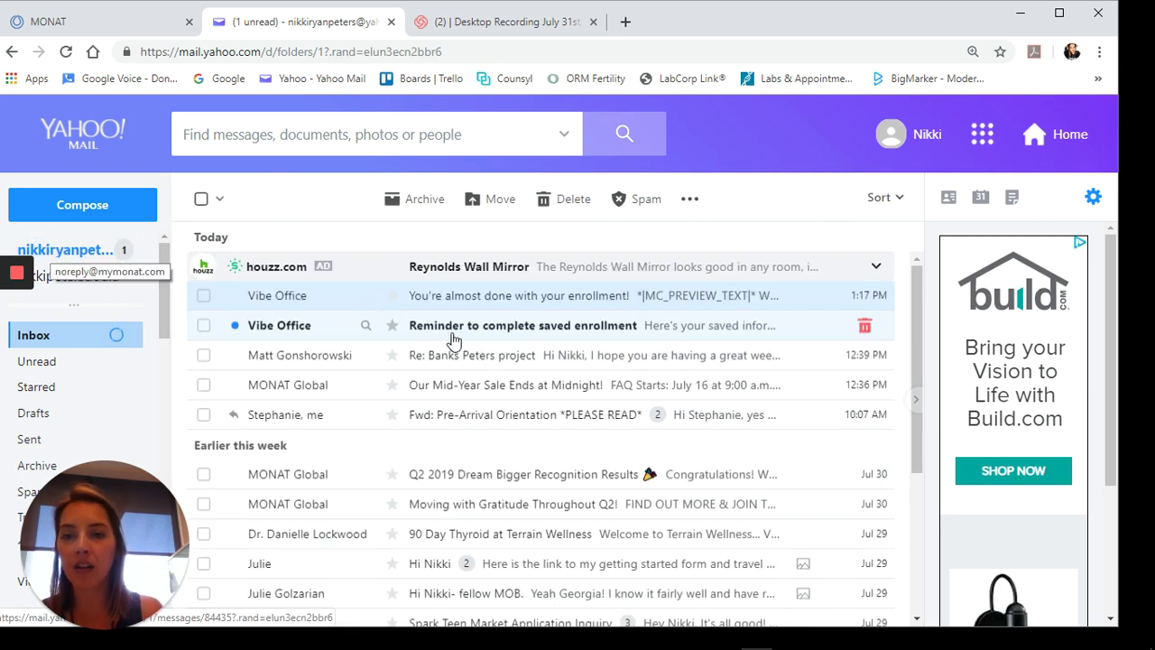
- Open the 'Reminder to complete saved enrollment' email and follow its Click Here link
{"action": "left_click", "coordinate": [464, 335]}
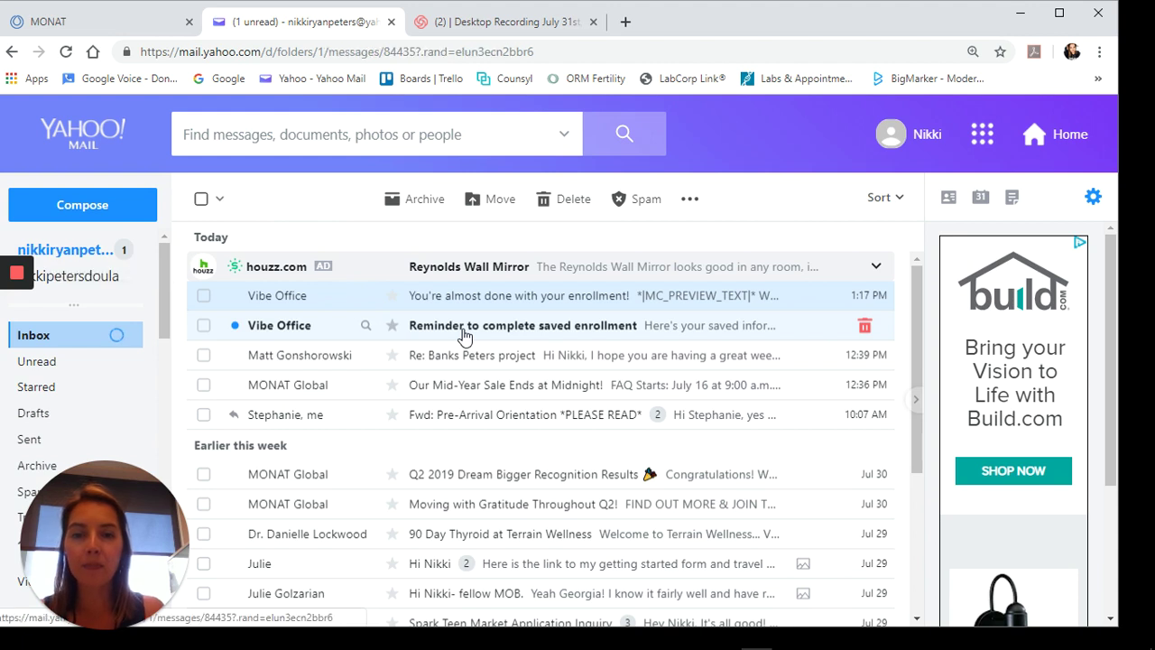
{"action": "left_click", "coordinate": [504, 324]}
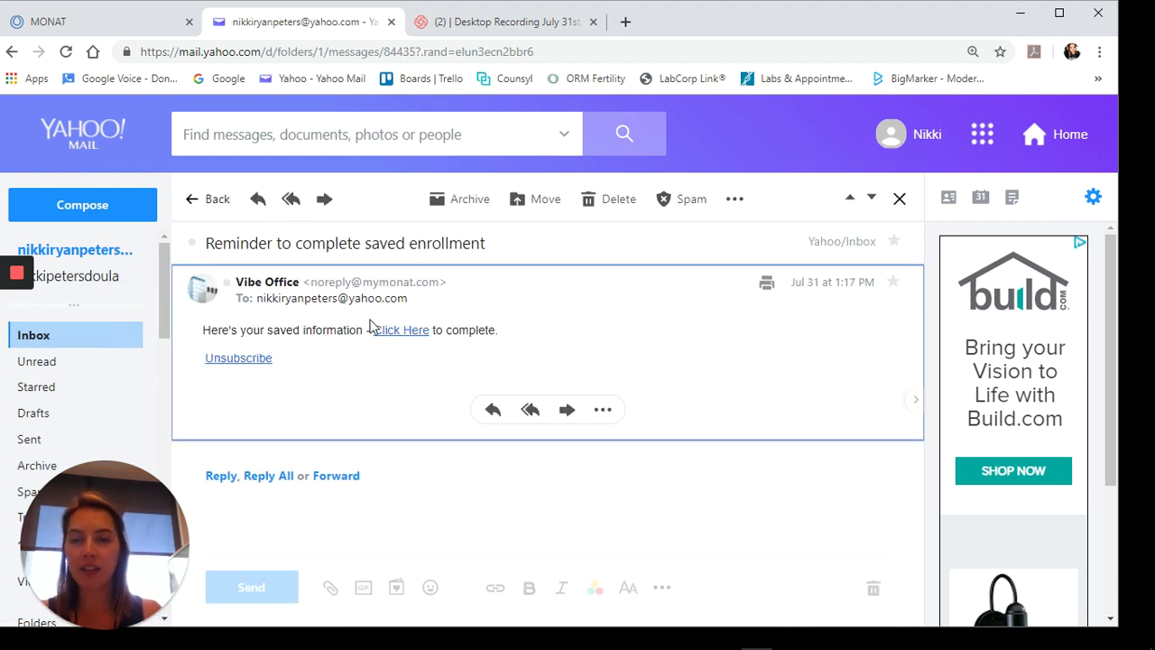
{"action": "left_click_drag", "start_coordinate": [393, 335], "coordinate": [281, 310]}
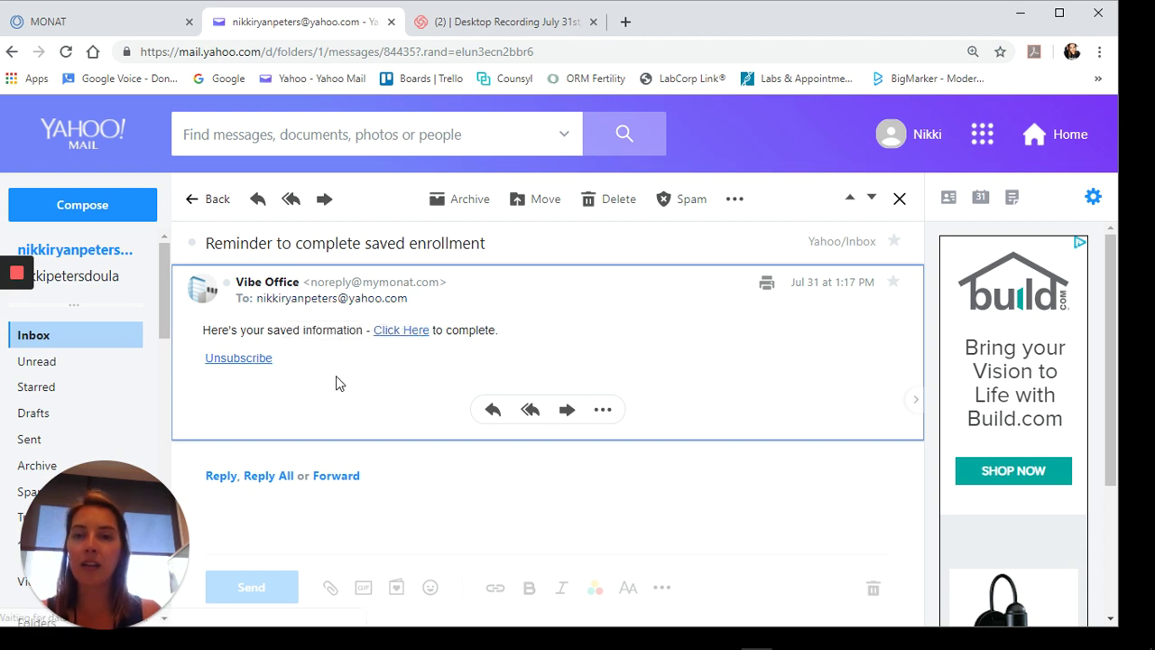
{"action": "left_click", "coordinate": [285, 287]}
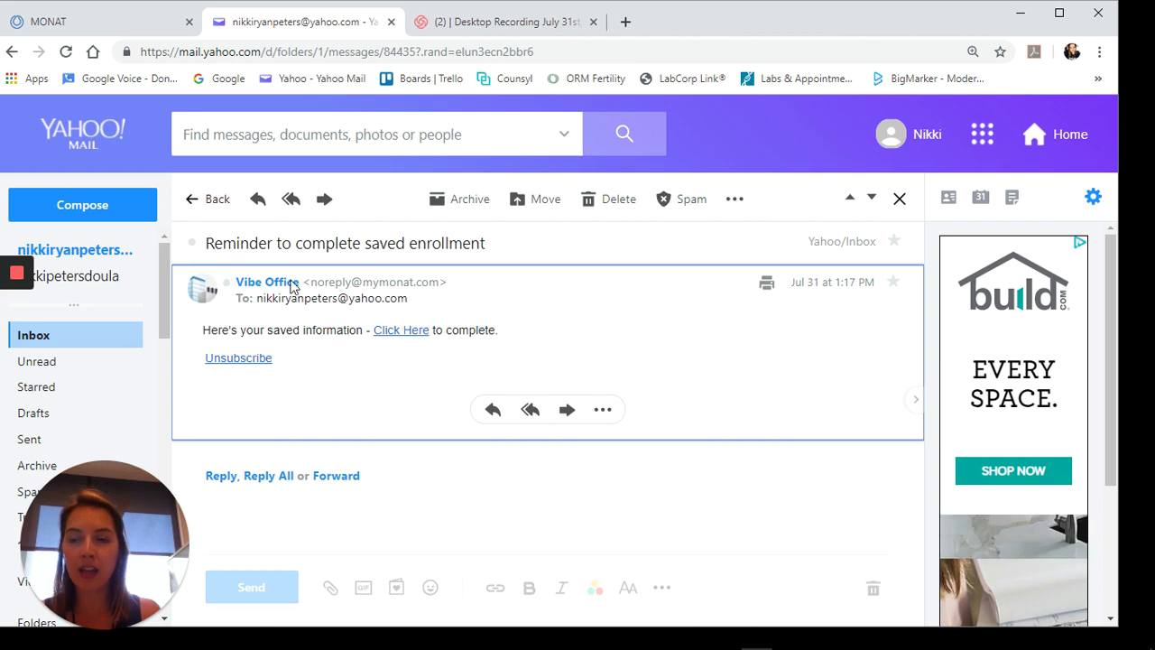
{"action": "left_click_drag", "start_coordinate": [407, 338], "coordinate": [582, 361]}
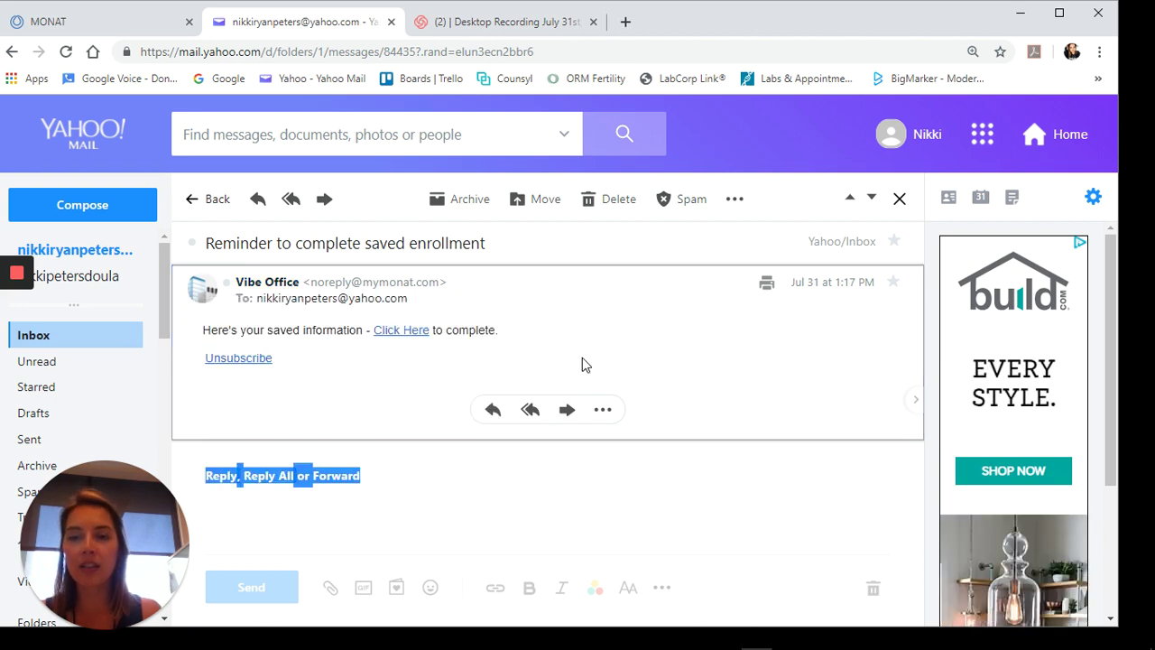
{"action": "left_click", "coordinate": [400, 330]}
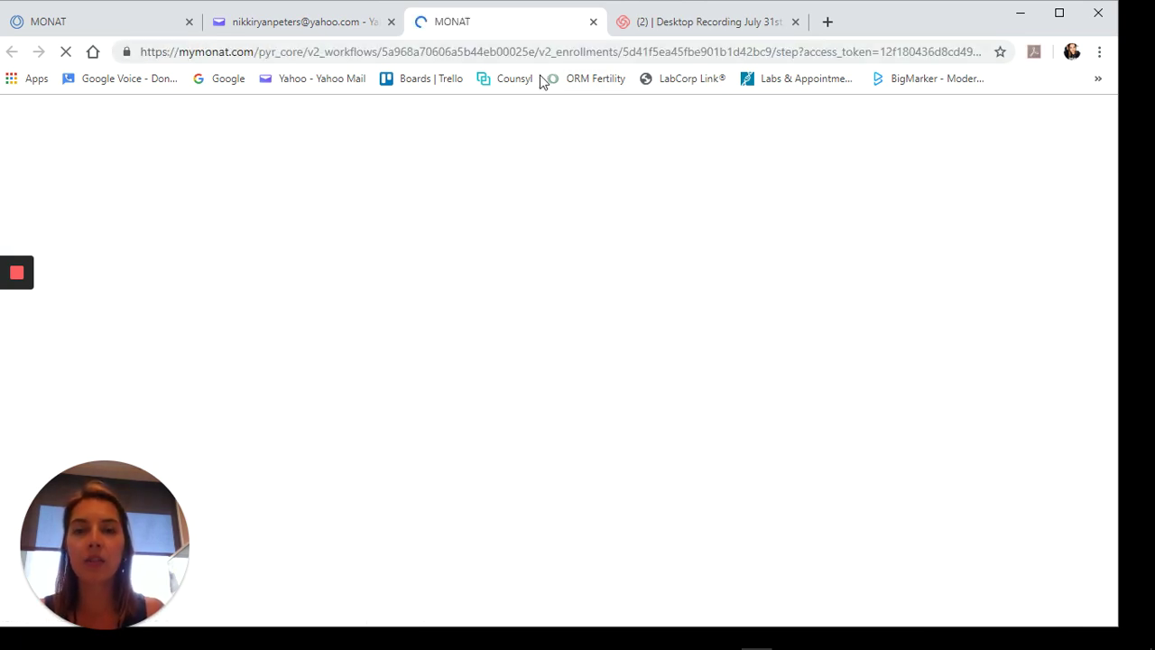
- Copy the saved MONAT enrollment page's full URL and switch back to the Yahoo Mail reminder
{"action": "left_click", "coordinate": [426, 56]}
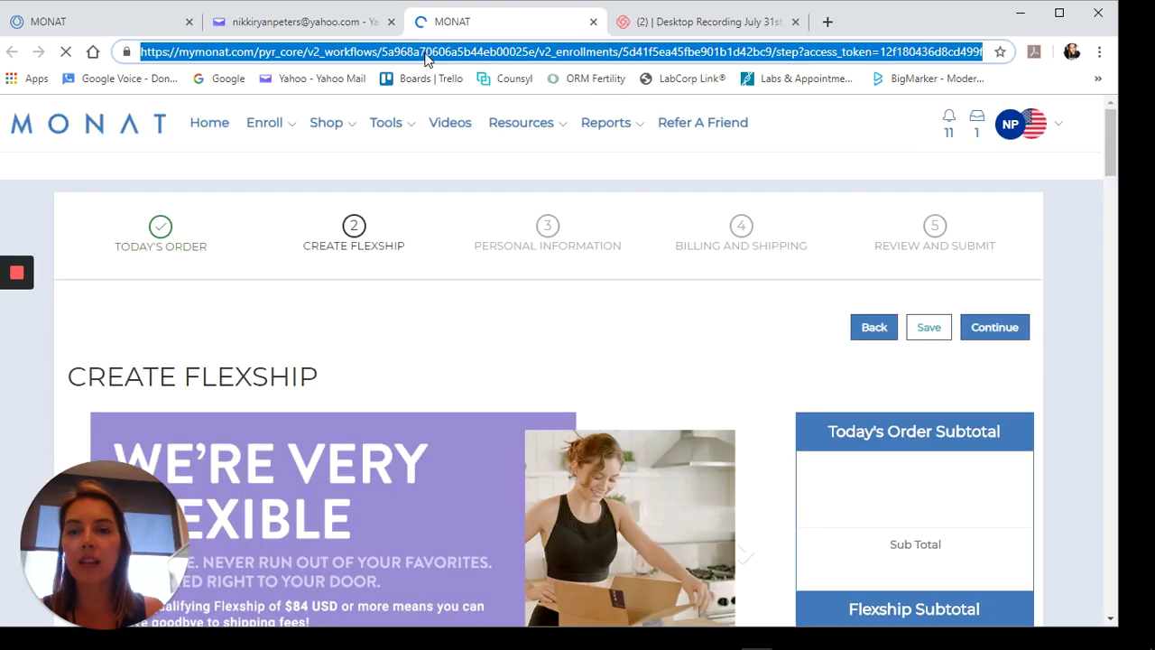
{"action": "right_click", "coordinate": [426, 56]}
{"action": "left_click", "coordinate": [464, 116]}
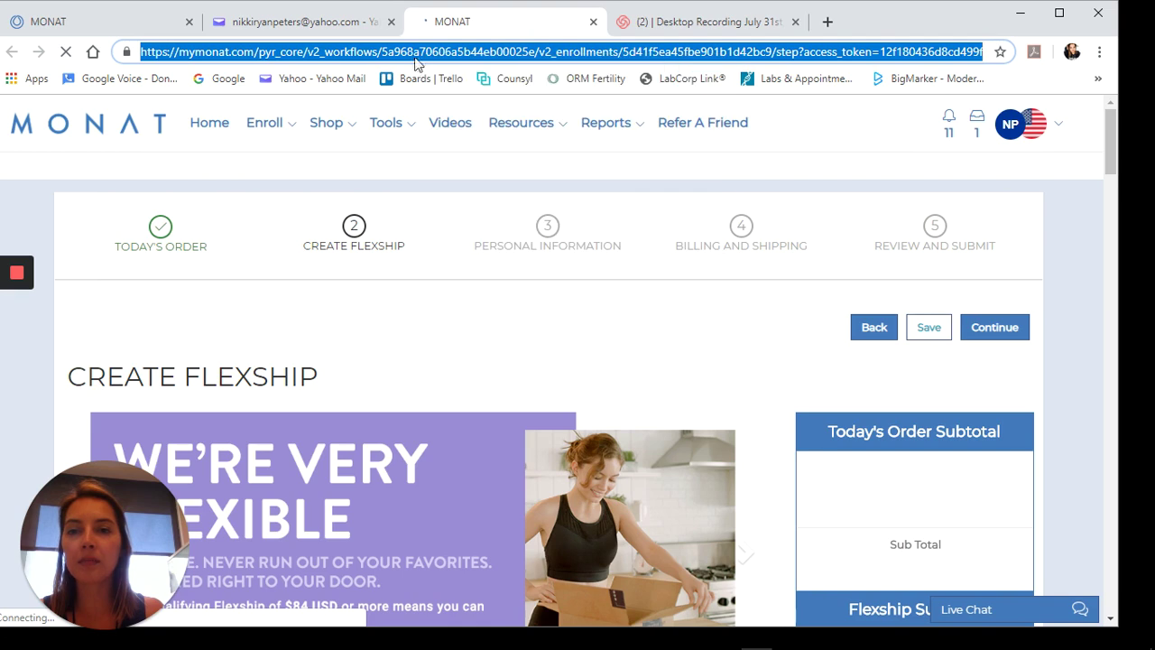
{"action": "left_click", "coordinate": [322, 24]}
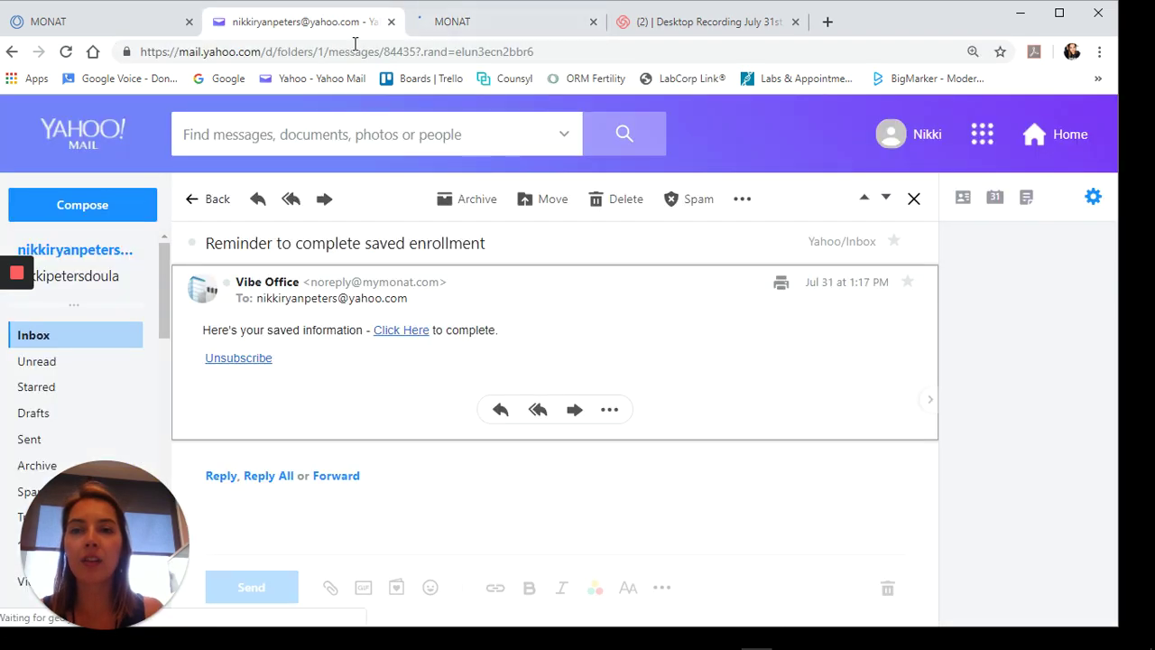
- Open Facebook in a new tab and look over recent Messenger conversations
{"action": "left_click", "coordinate": [826, 21]}
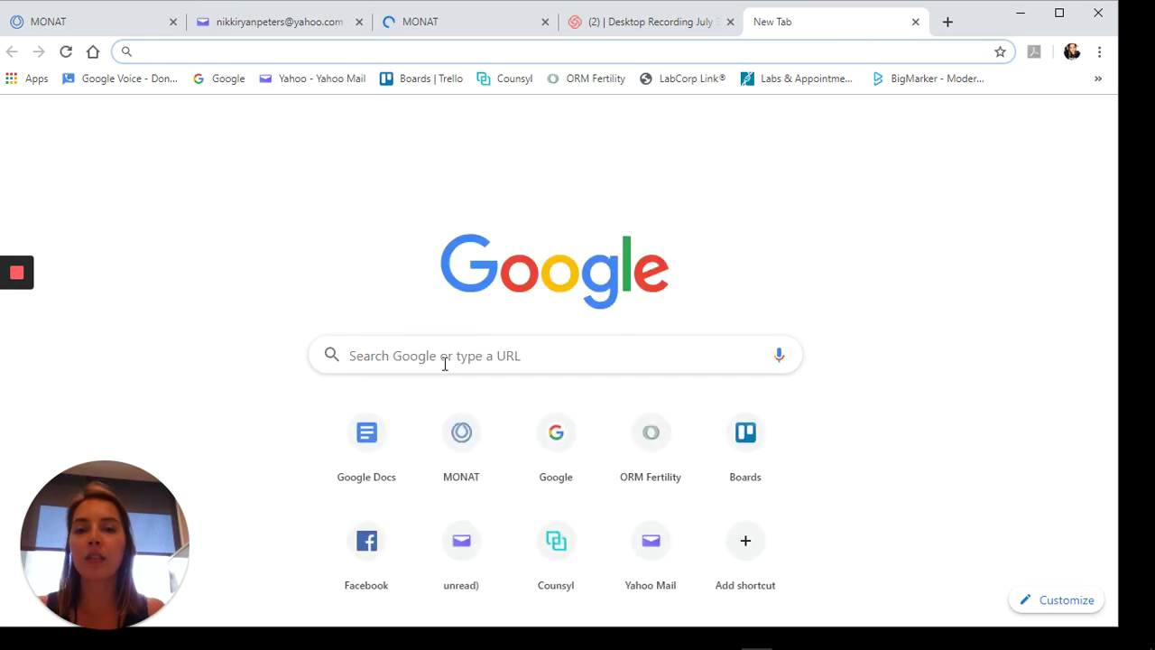
{"action": "left_click", "coordinate": [366, 541]}
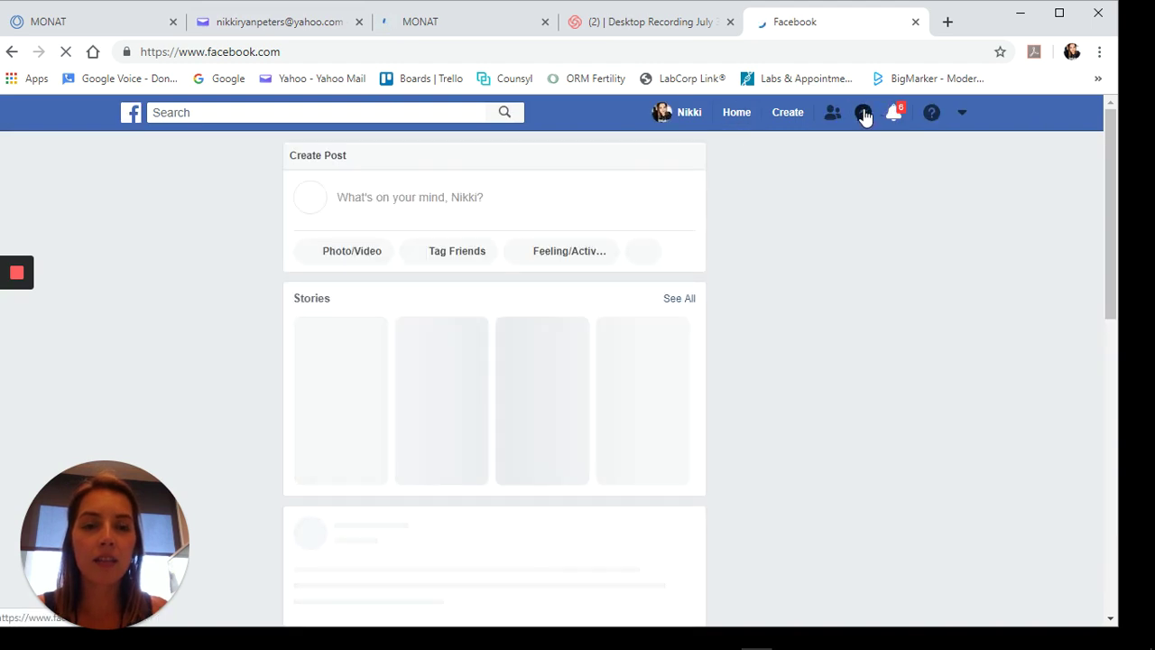
{"action": "left_click", "coordinate": [864, 114]}
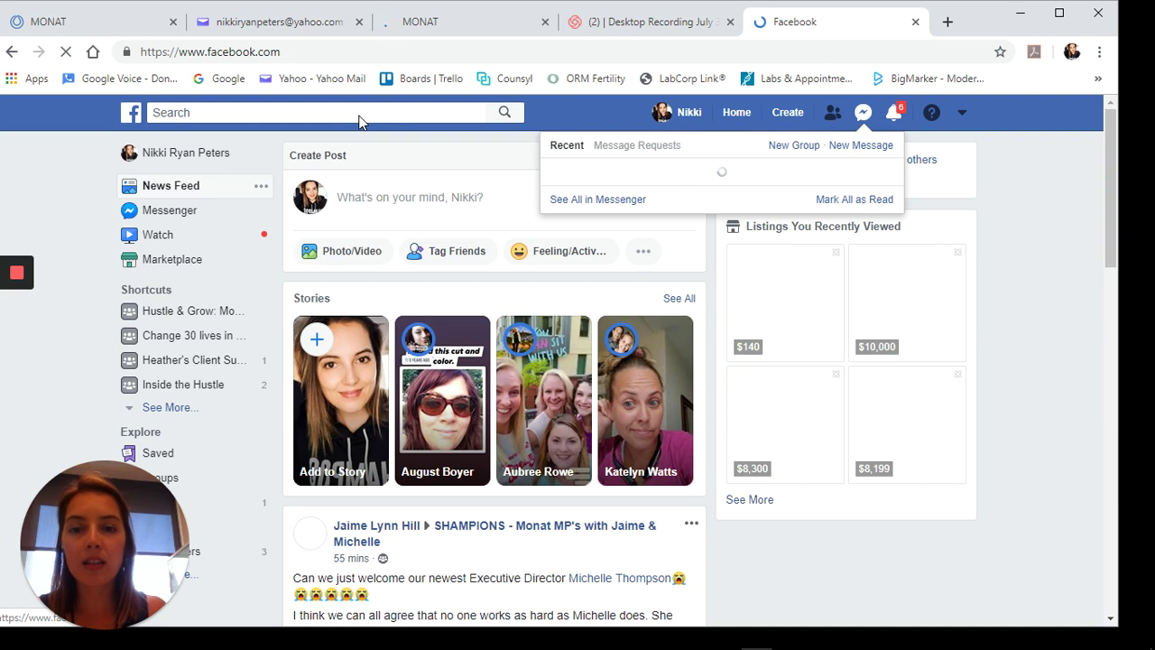
{"action": "left_click", "coordinate": [412, 115]}
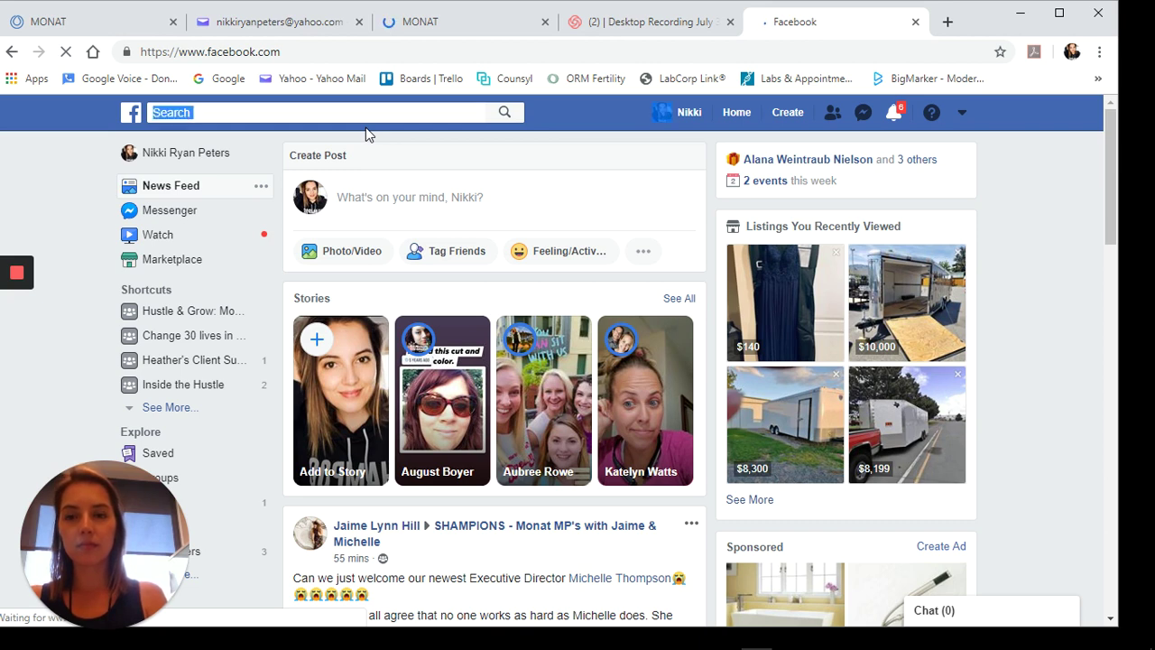
- Type the prospect's name into Facebook search, then go back to Yahoo Mail
{"action": "left_click", "coordinate": [206, 111]}
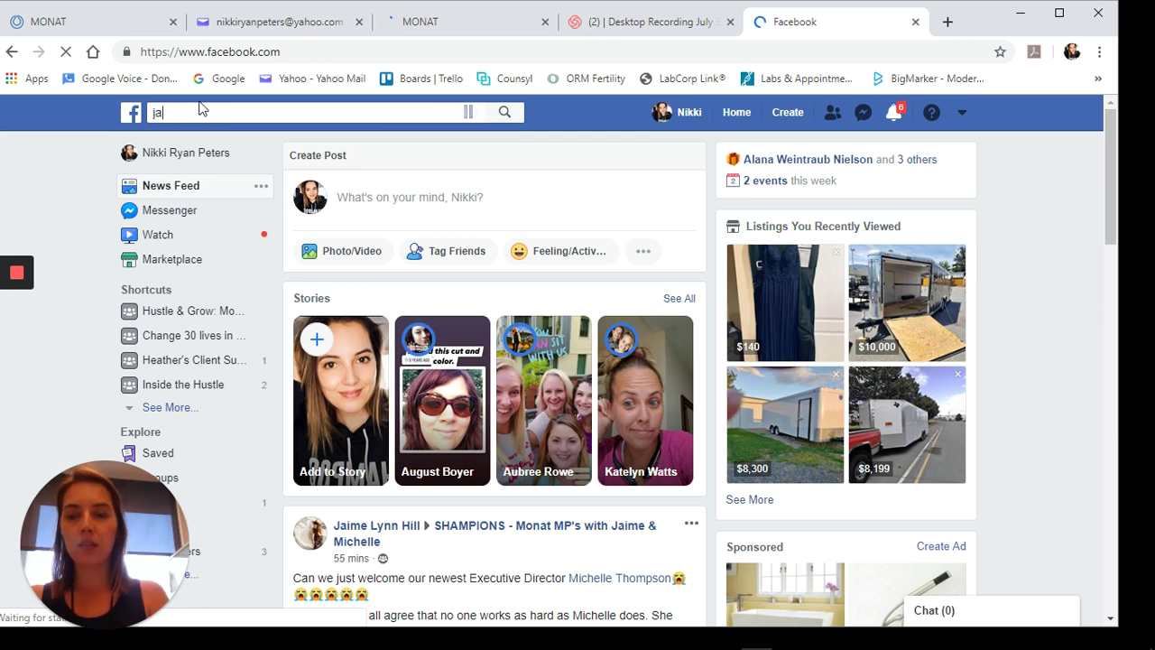
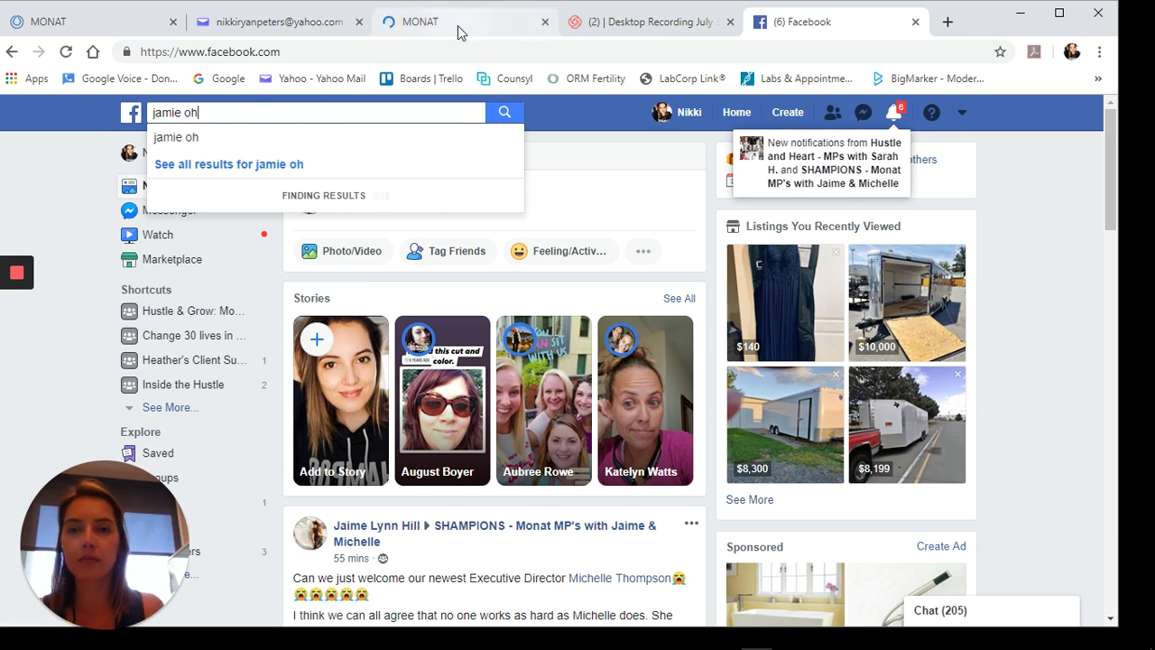
{"action": "left_click", "coordinate": [285, 21]}
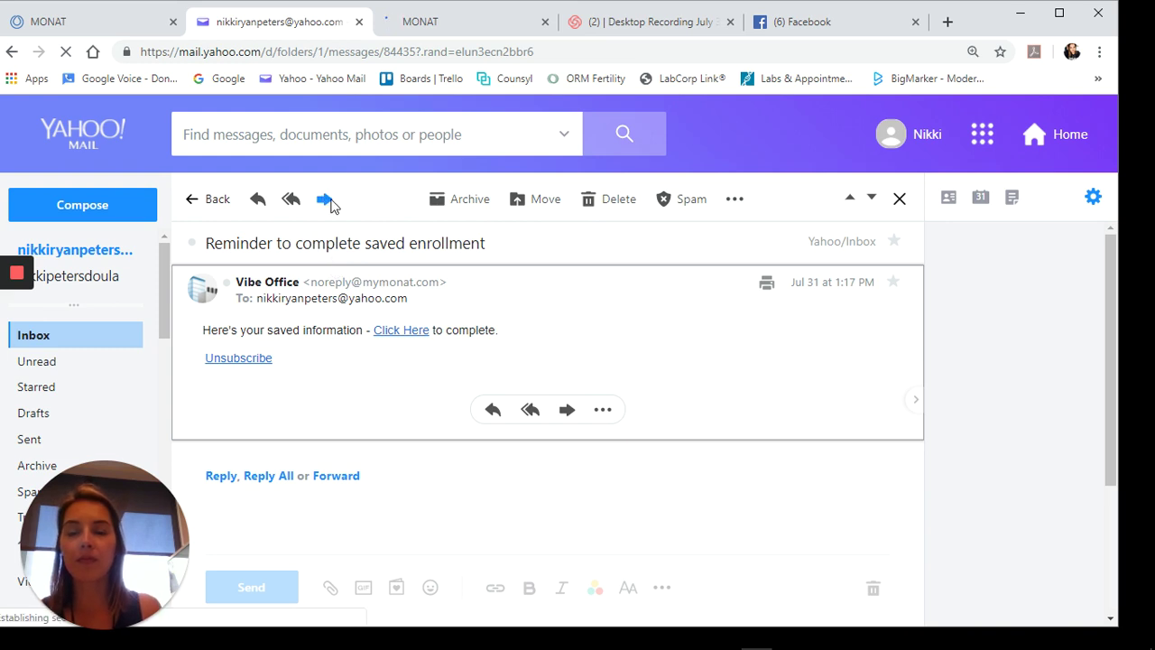
- Forward the reminder email, choosing the prospect from the suggested contacts as recipient
{"action": "left_click", "coordinate": [328, 202]}
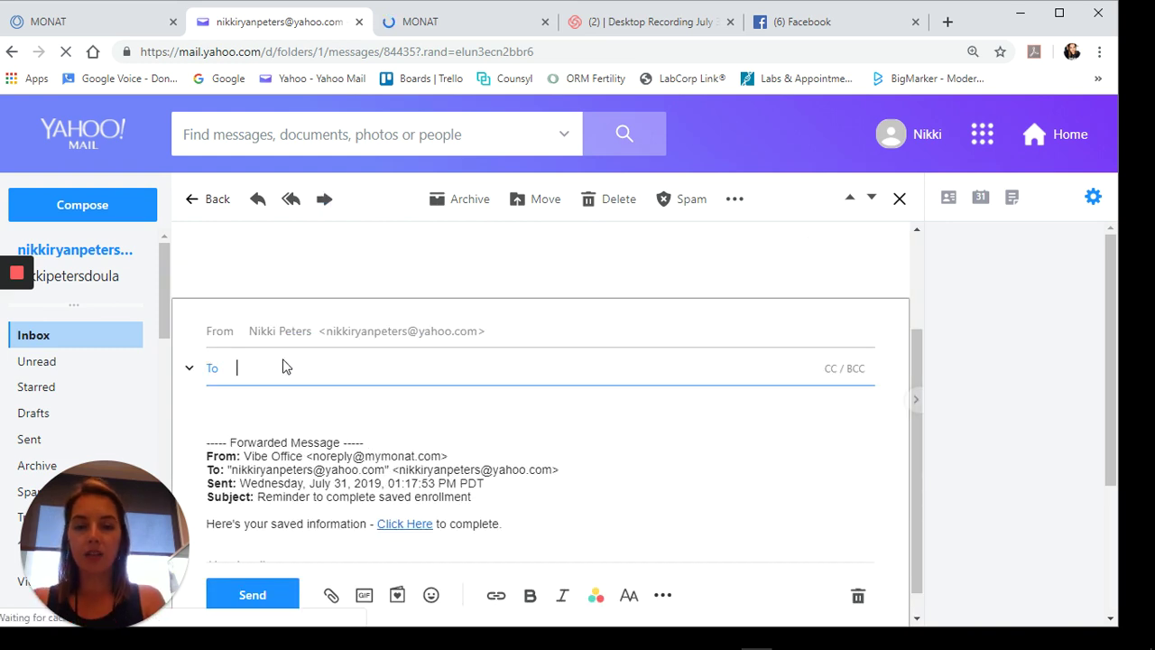
{"action": "type", "text": "jam"}
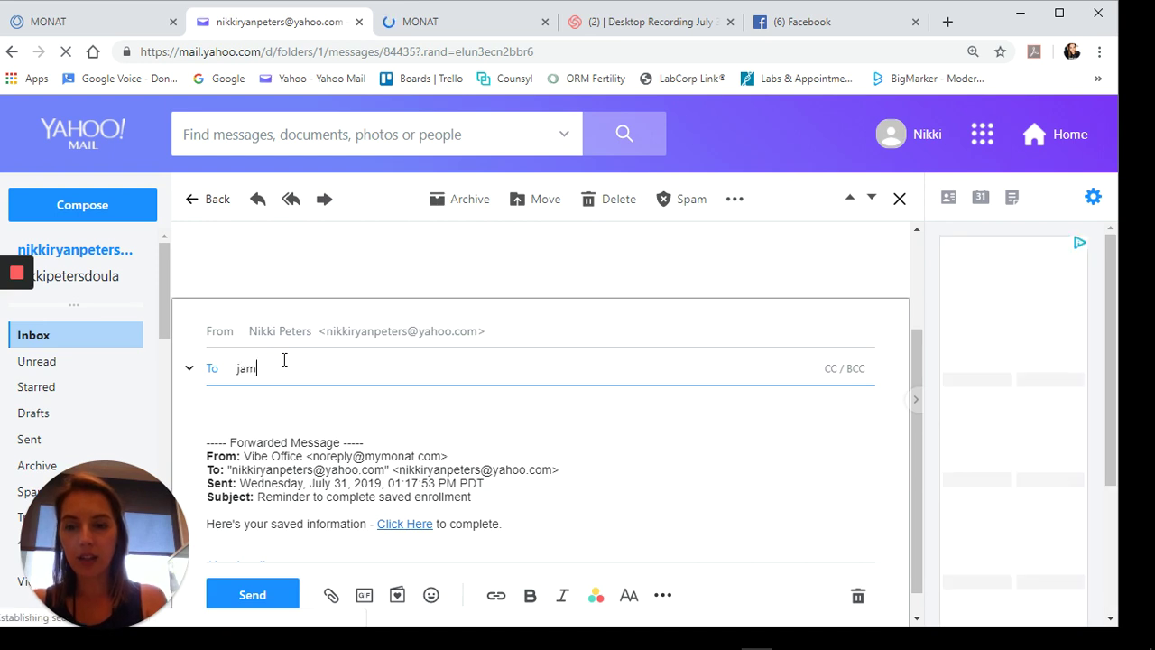
{"action": "type", "text": "ie"}
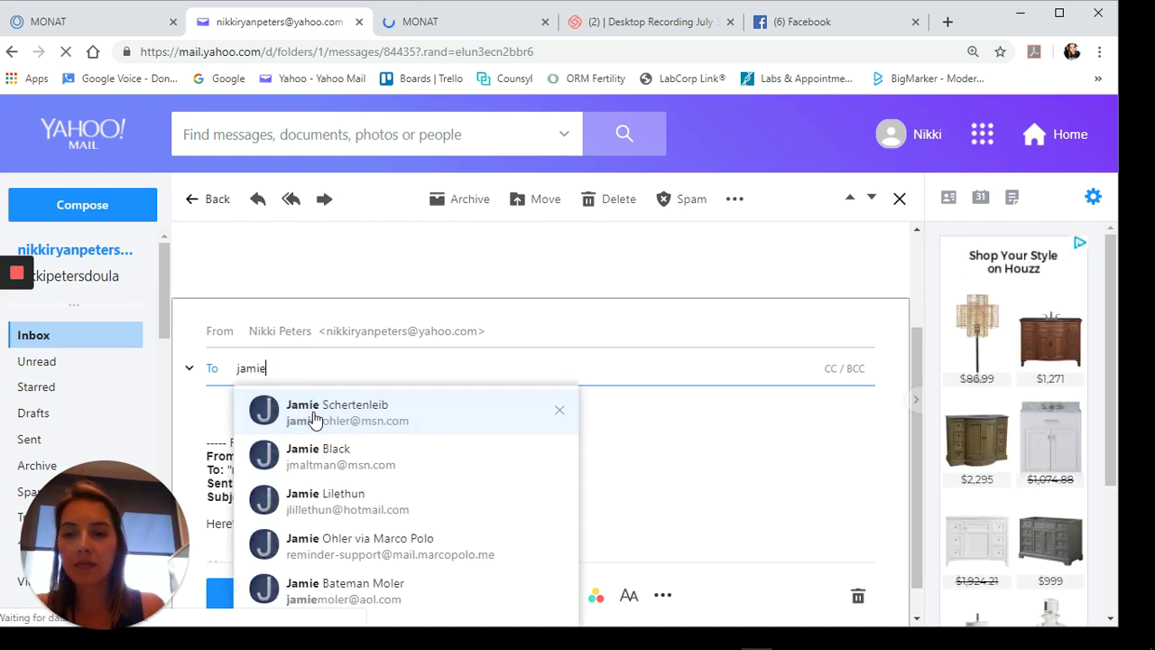
{"action": "left_click", "coordinate": [318, 413]}
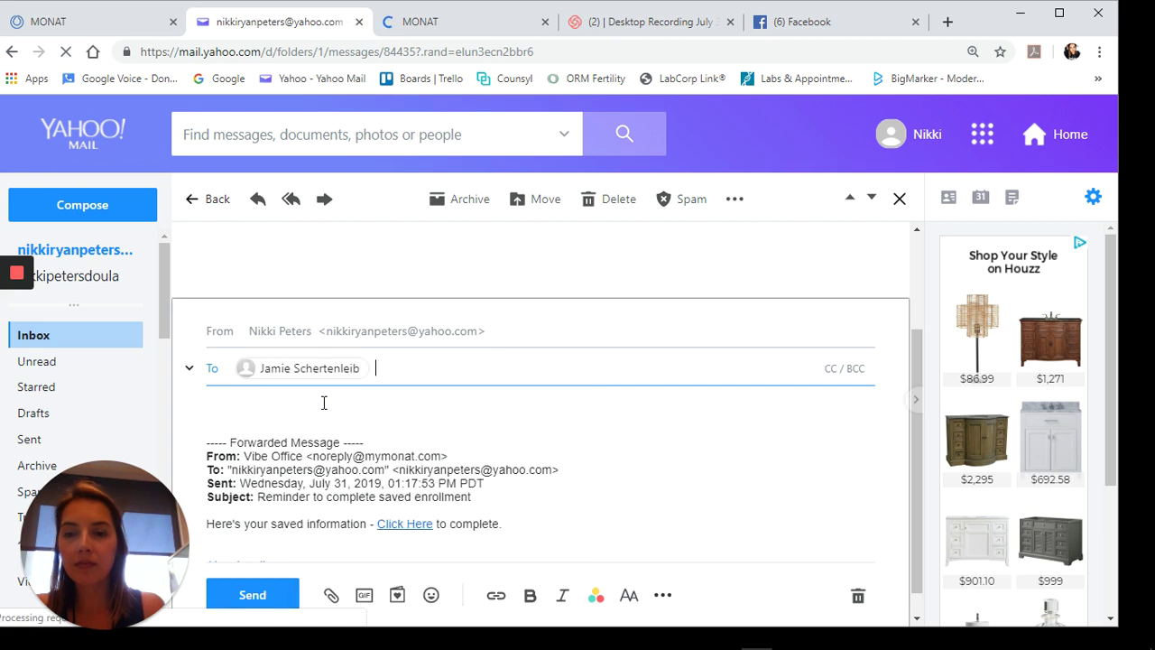
- Write a greeting to the prospect, paste the enrollment link, and add 'This is yoru cart. This is what I chose and why.'
{"action": "left_click", "coordinate": [244, 402]}
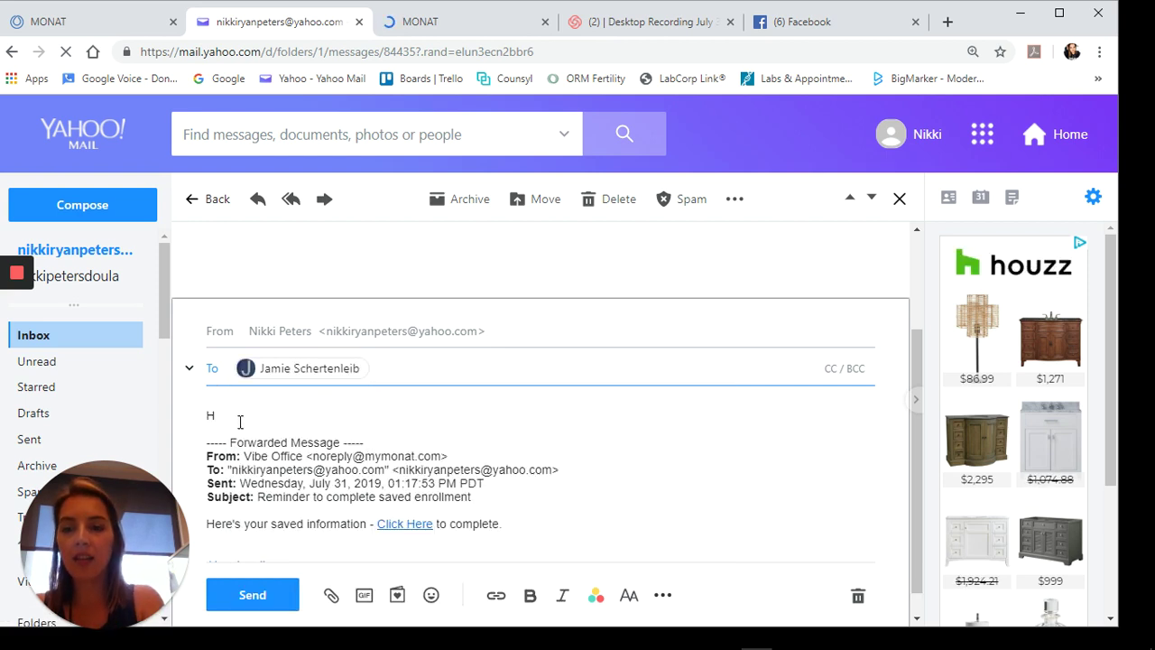
{"action": "type", "text": "Hey Ja"}
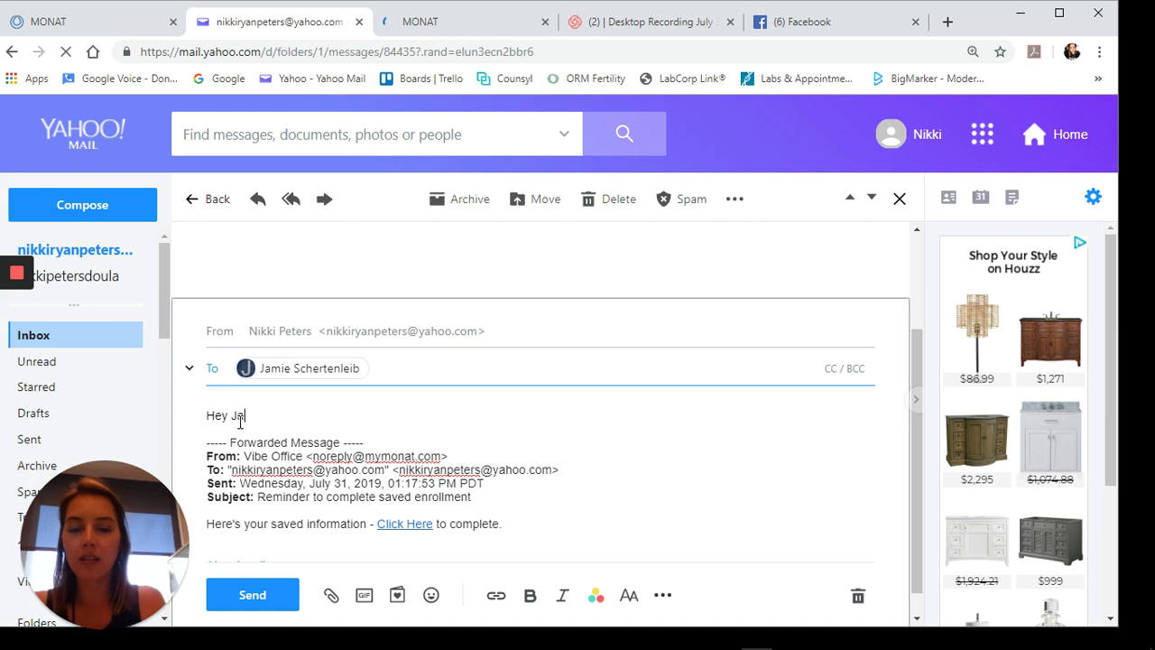
{"action": "type", "text": "mie,"}
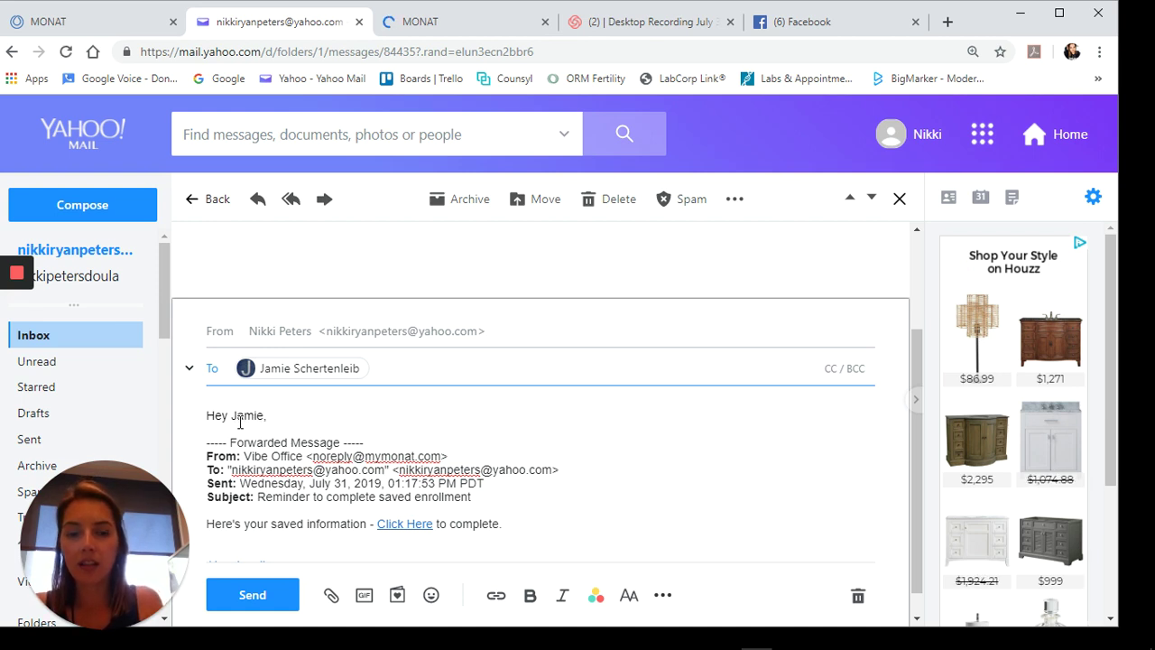
{"action": "key", "text": "Return"}
{"action": "key", "text": "Return"}
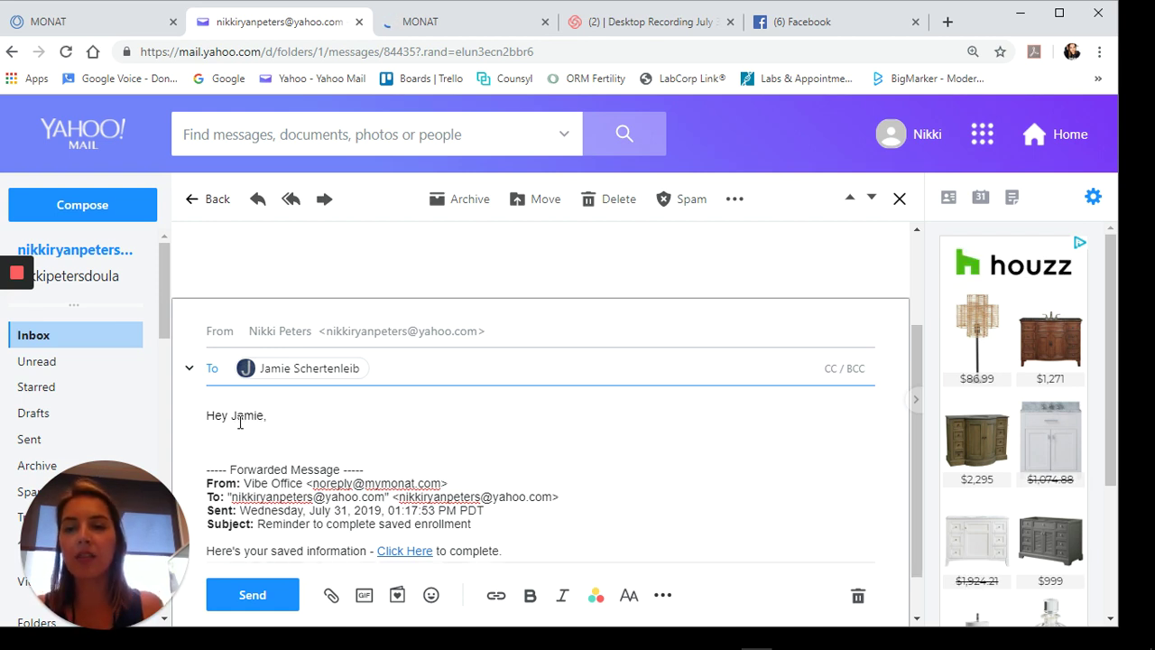
{"action": "key", "text": "ctrl+v"}
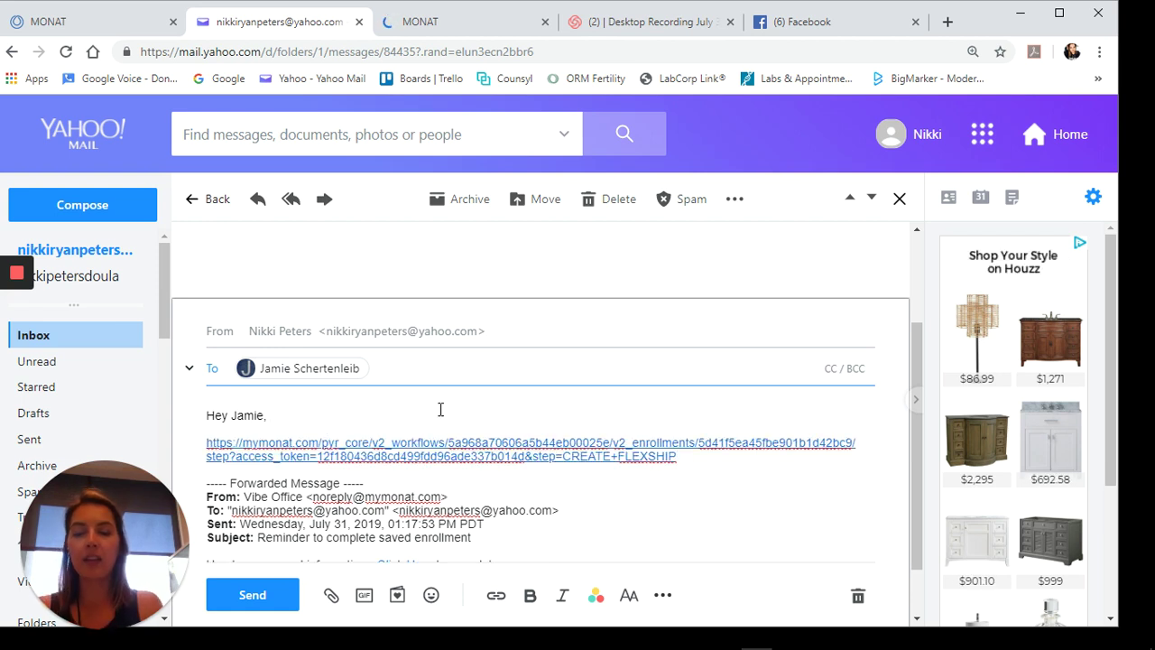
{"action": "type", "text": "This is "}
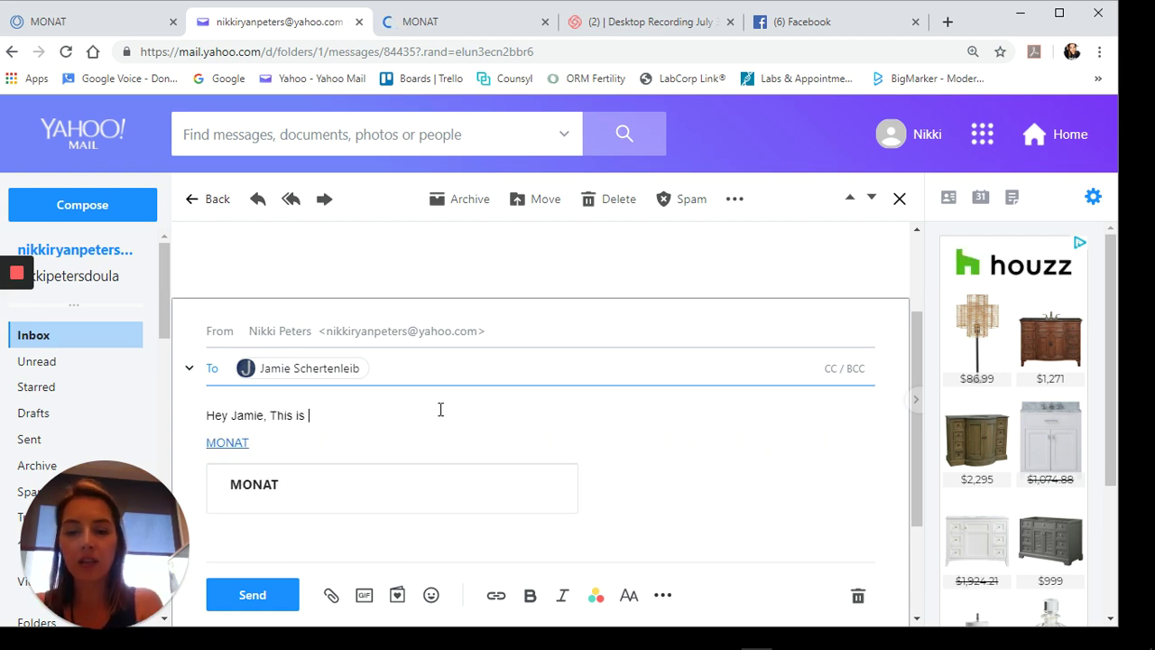
{"action": "type", "text": "yoru cart."}
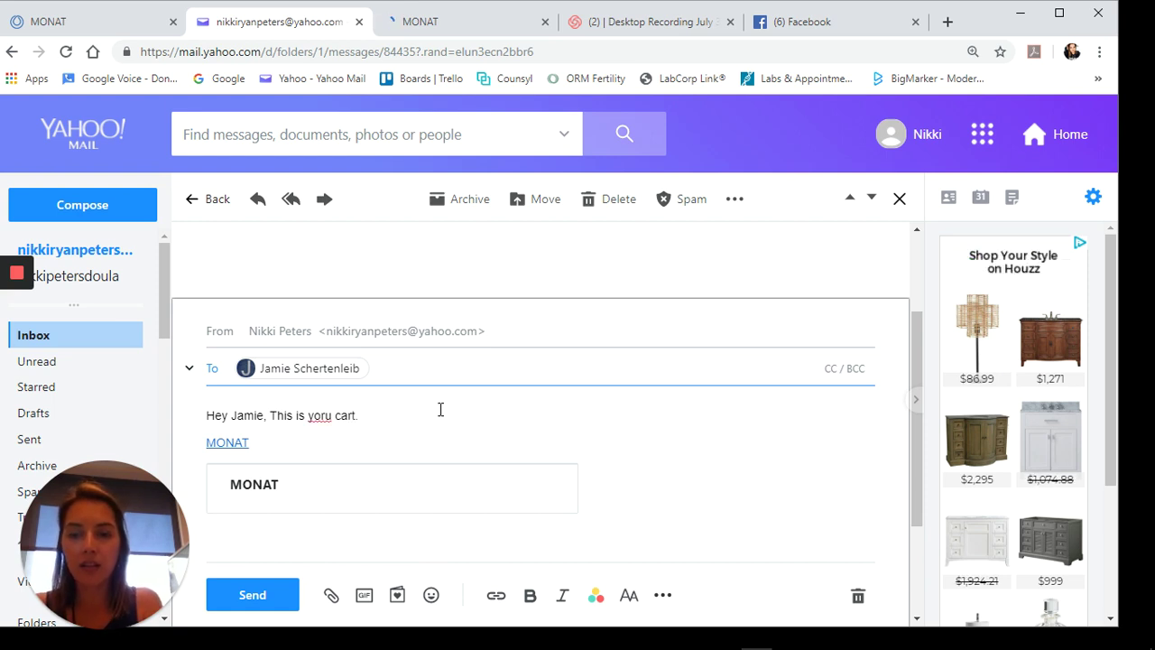
{"action": "type", "text": " This is what I "}
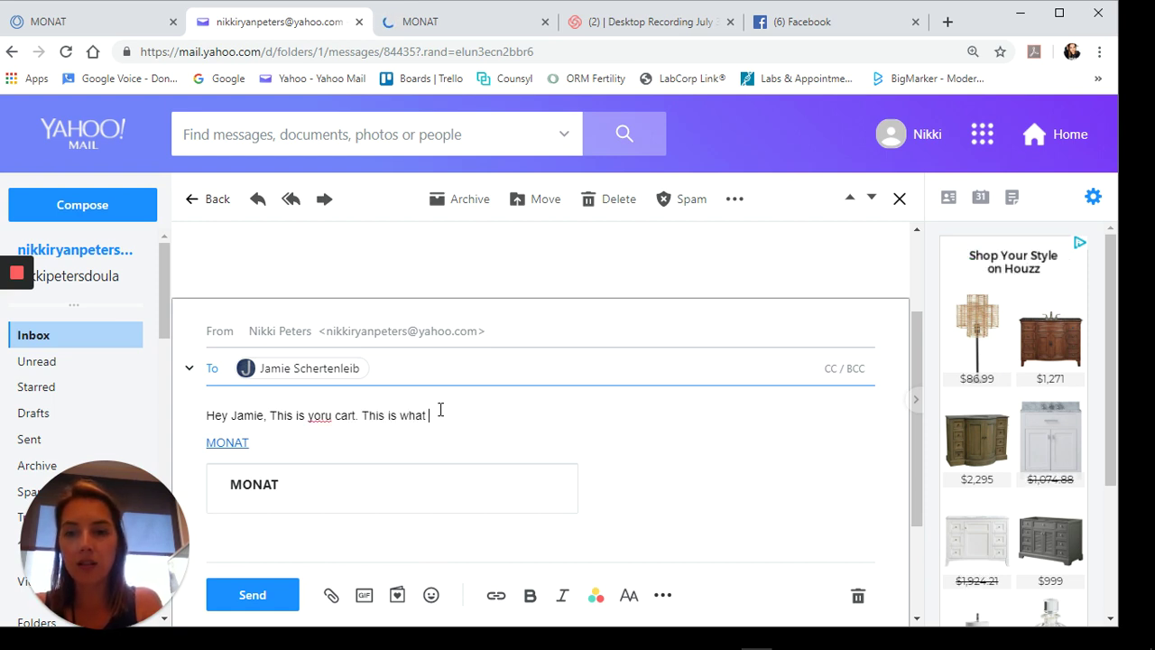
{"action": "type", "text": "chose"}
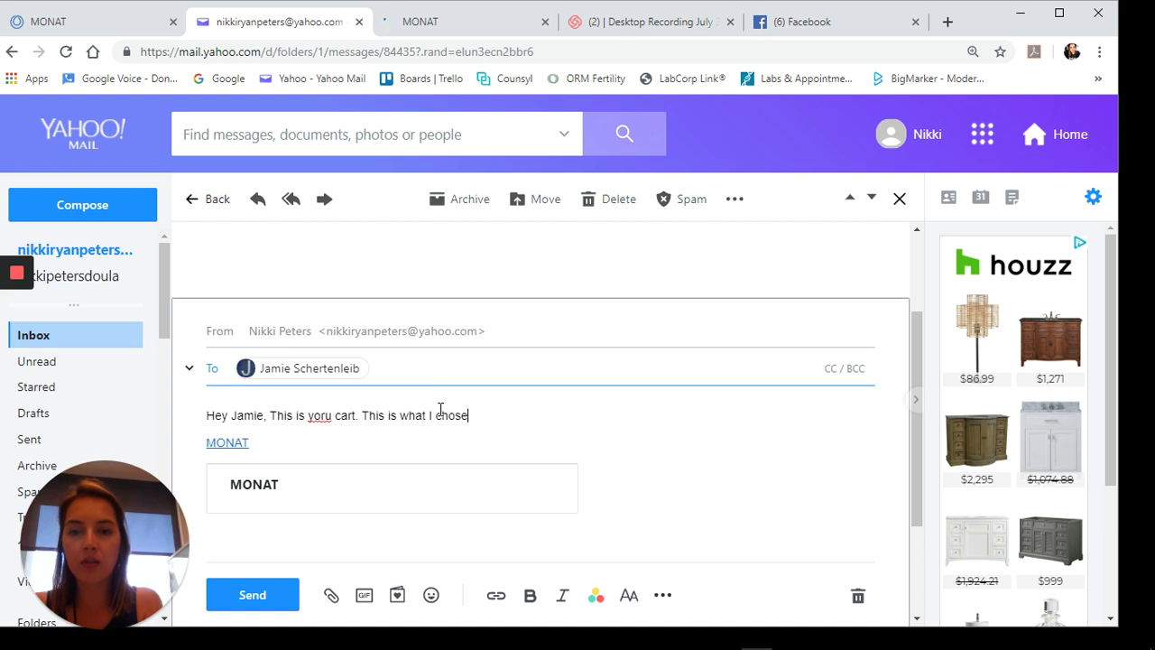
{"action": "type", "text": " and why..."}
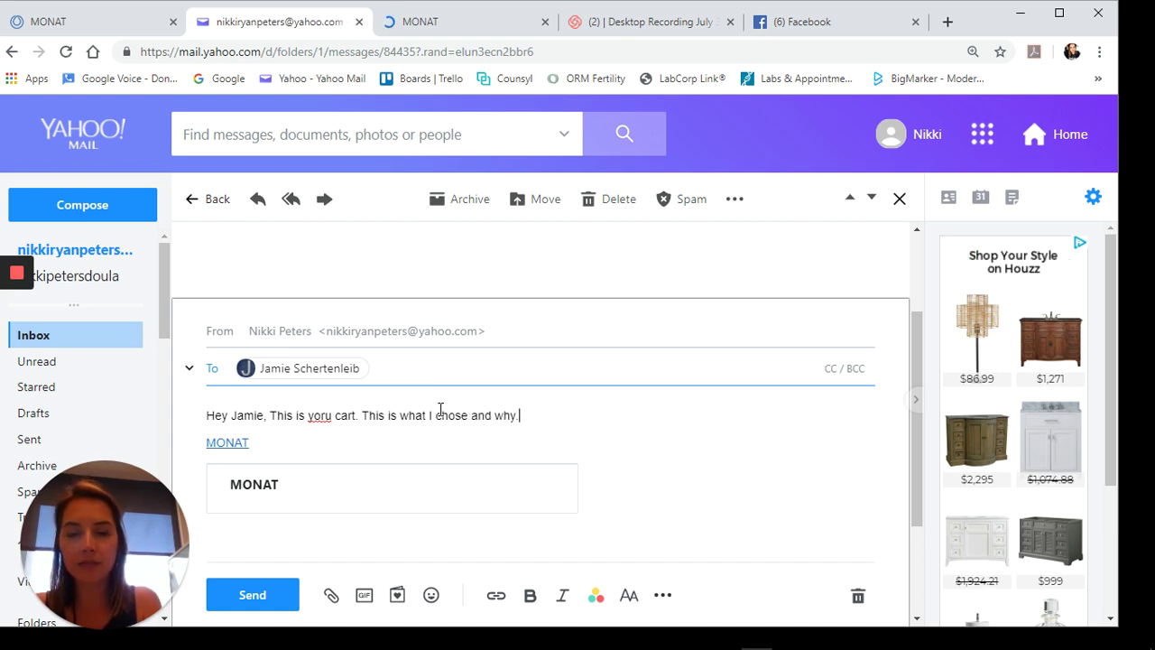
- Correct the misspelling 'yoru' to 'your' using the spellcheck suggestion
{"action": "right_click", "coordinate": [323, 413]}
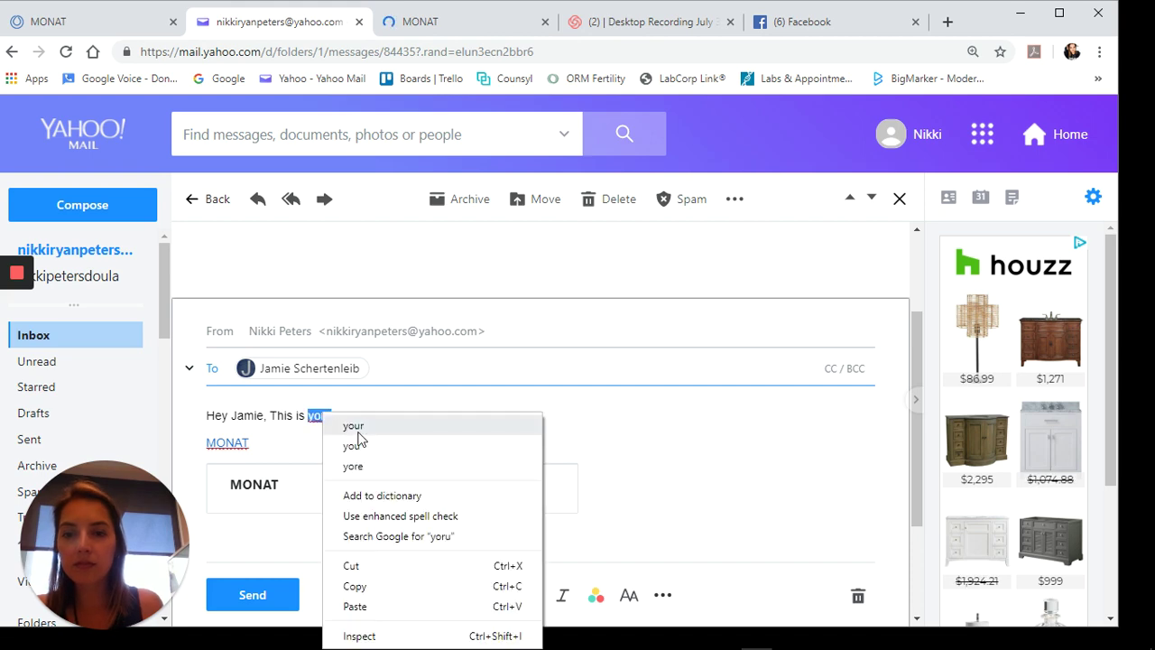
{"action": "left_click", "coordinate": [359, 431]}
{"action": "scroll", "coordinate": [529, 415], "scroll_direction": "down", "scroll_amount": 2}
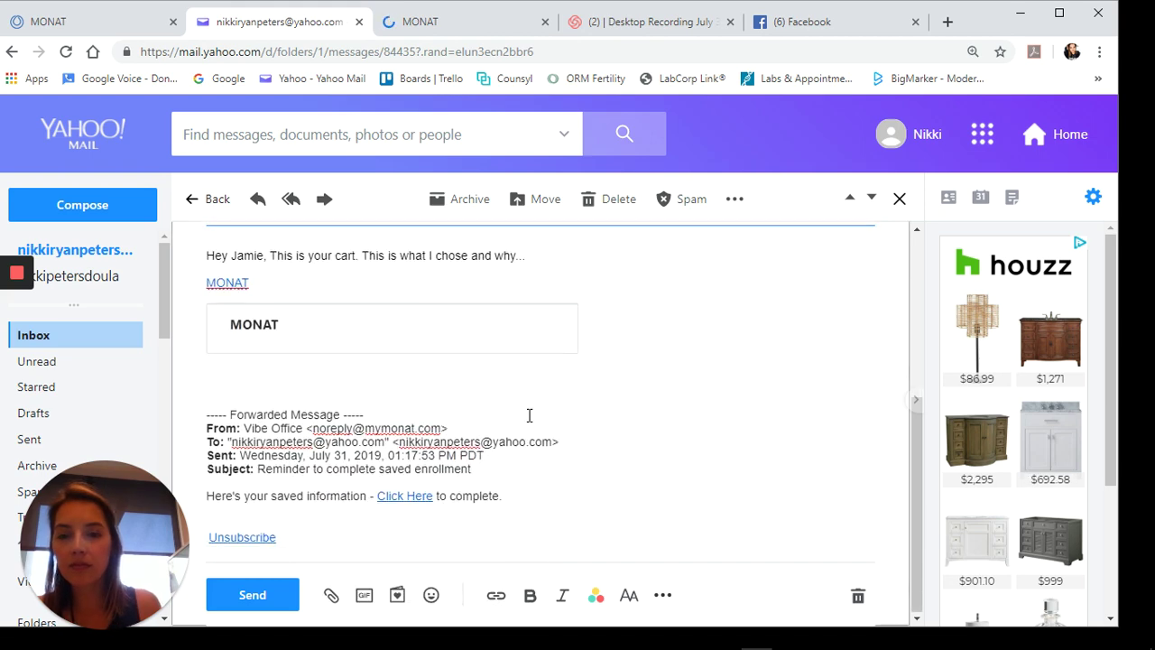
{"action": "scroll", "coordinate": [394, 242], "scroll_direction": "up", "scroll_amount": 2}
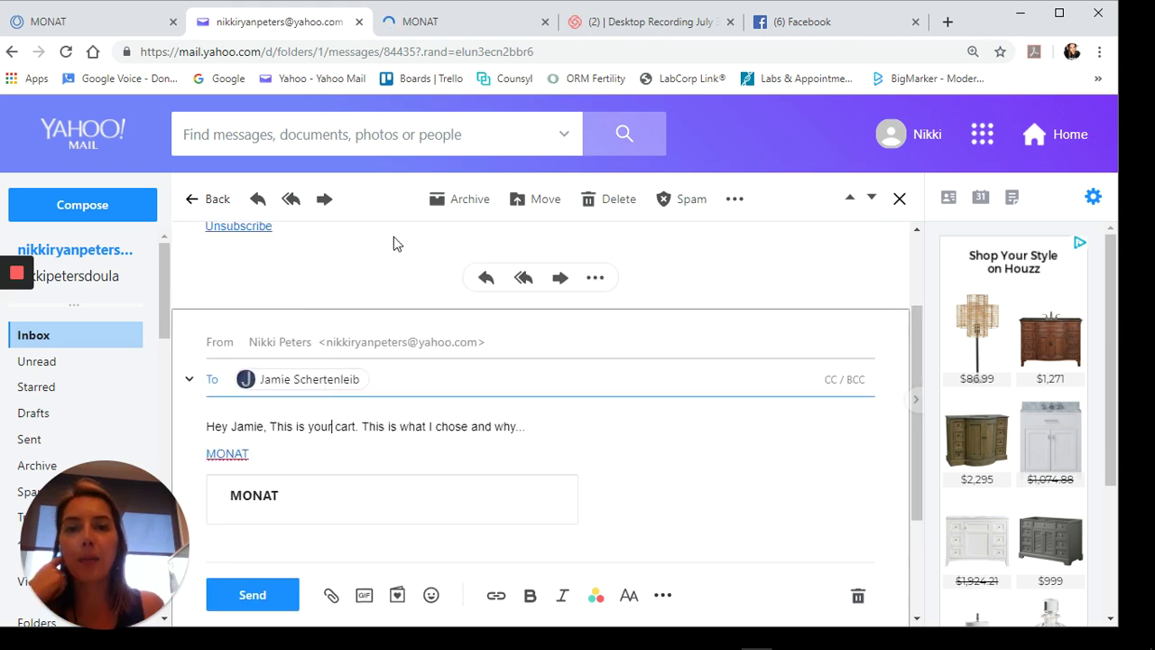
- Glance at the Facebook tab twice, returning each time to the Yahoo Mail draft
{"action": "left_click", "coordinate": [792, 27]}
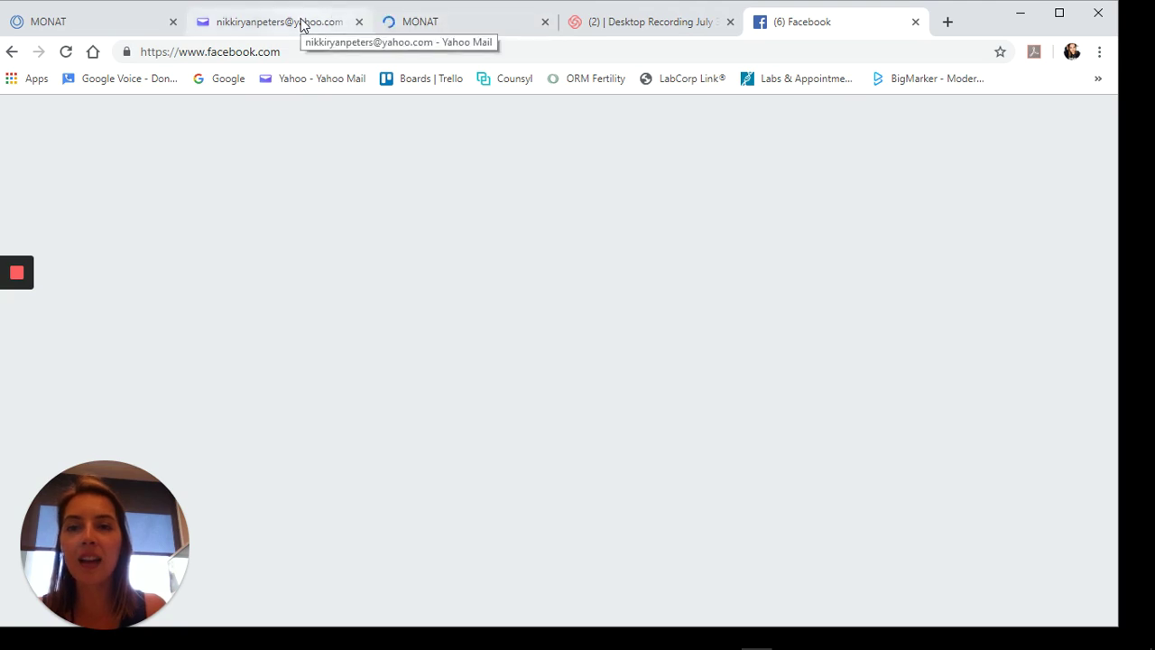
{"action": "left_click", "coordinate": [302, 22]}
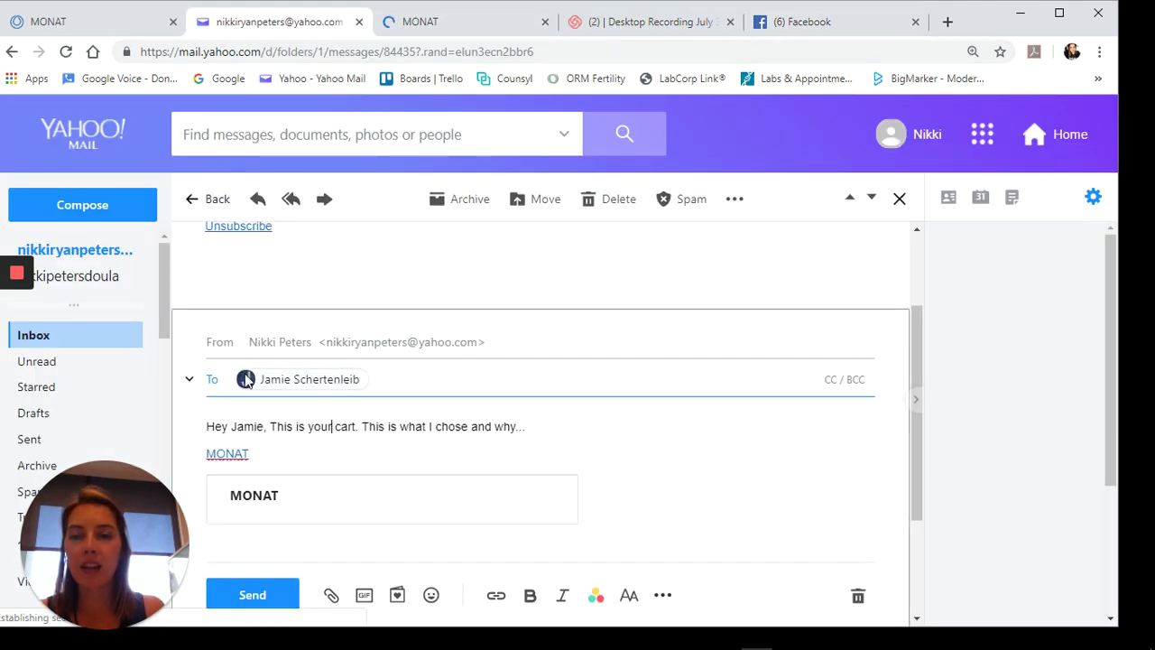
{"action": "left_click", "coordinate": [227, 455]}
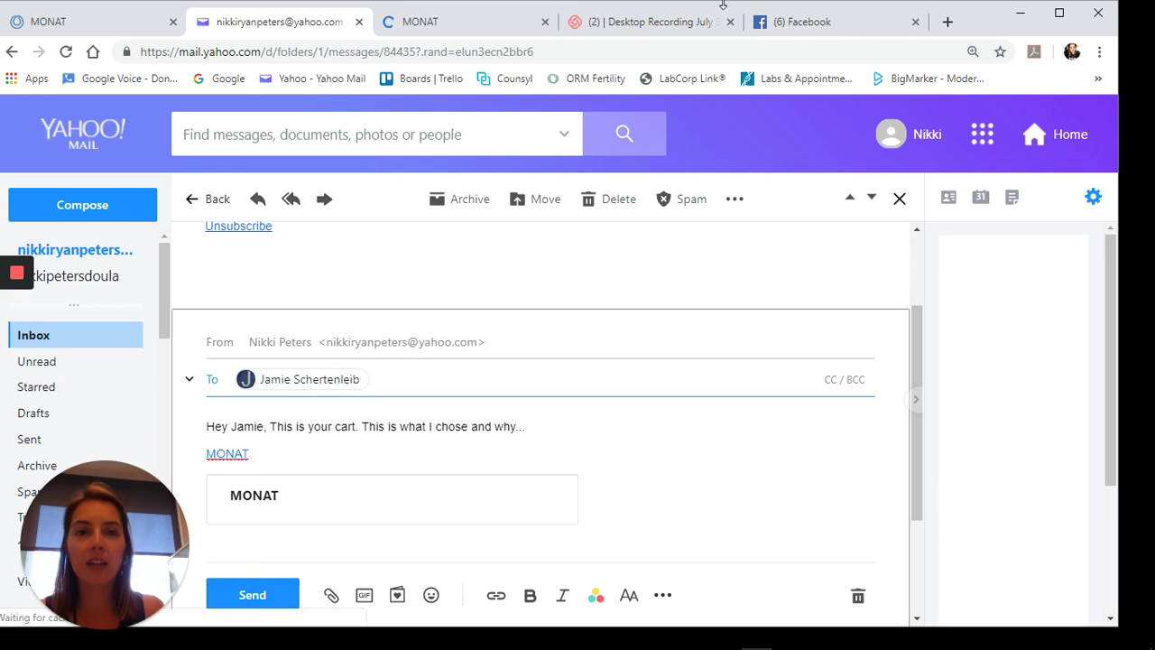
{"action": "left_click", "coordinate": [803, 22]}
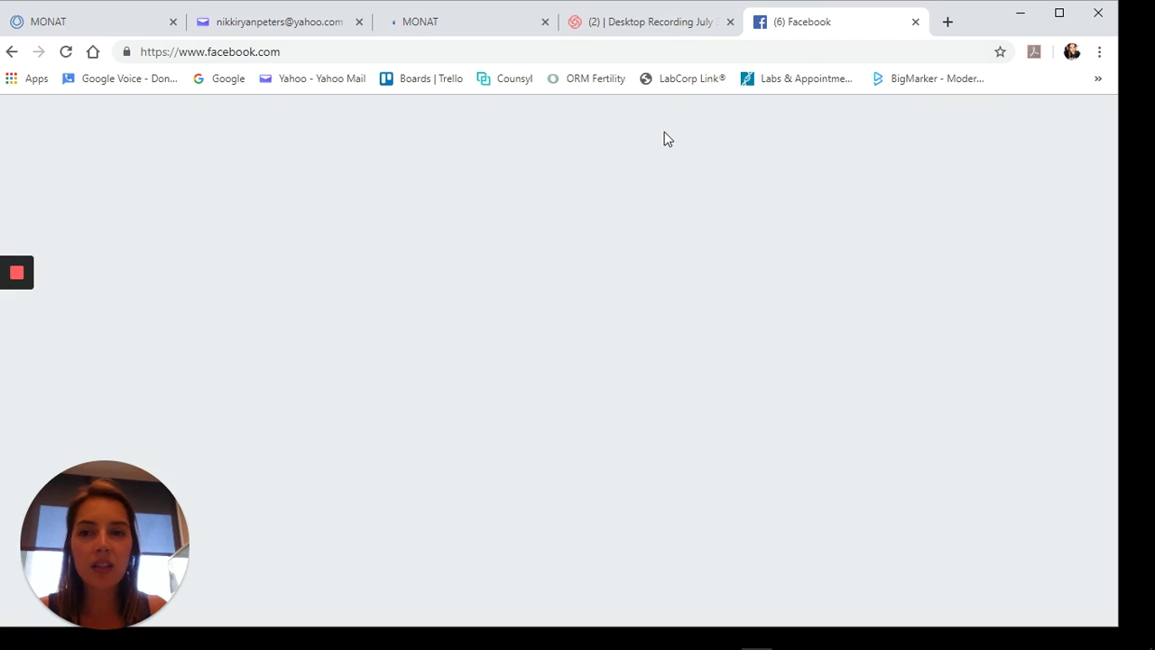
{"action": "left_click", "coordinate": [281, 24]}
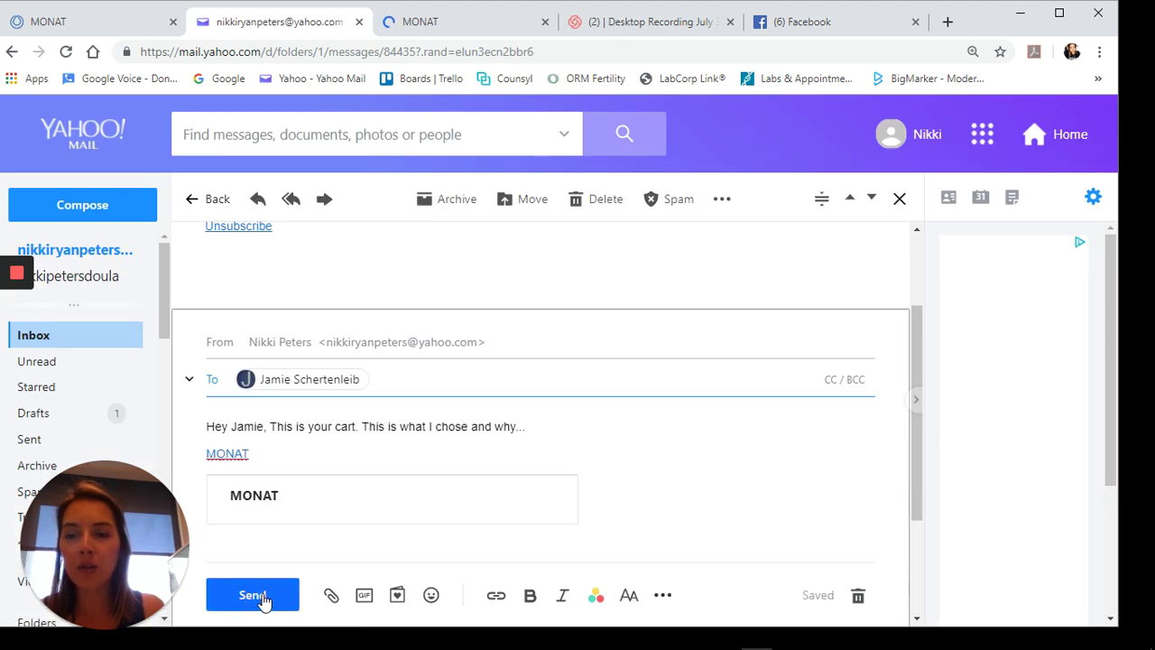
- Send the forward, then open its MONAT link to load the saved enrollment
{"action": "left_click", "coordinate": [252, 594]}
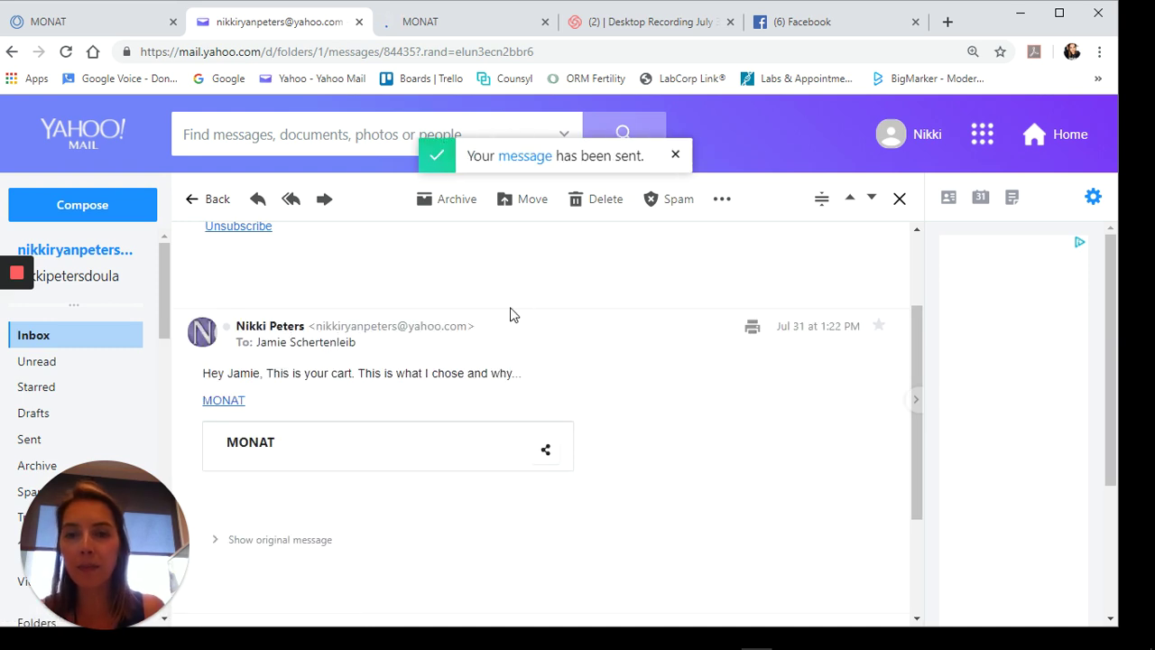
{"action": "left_click", "coordinate": [221, 402]}
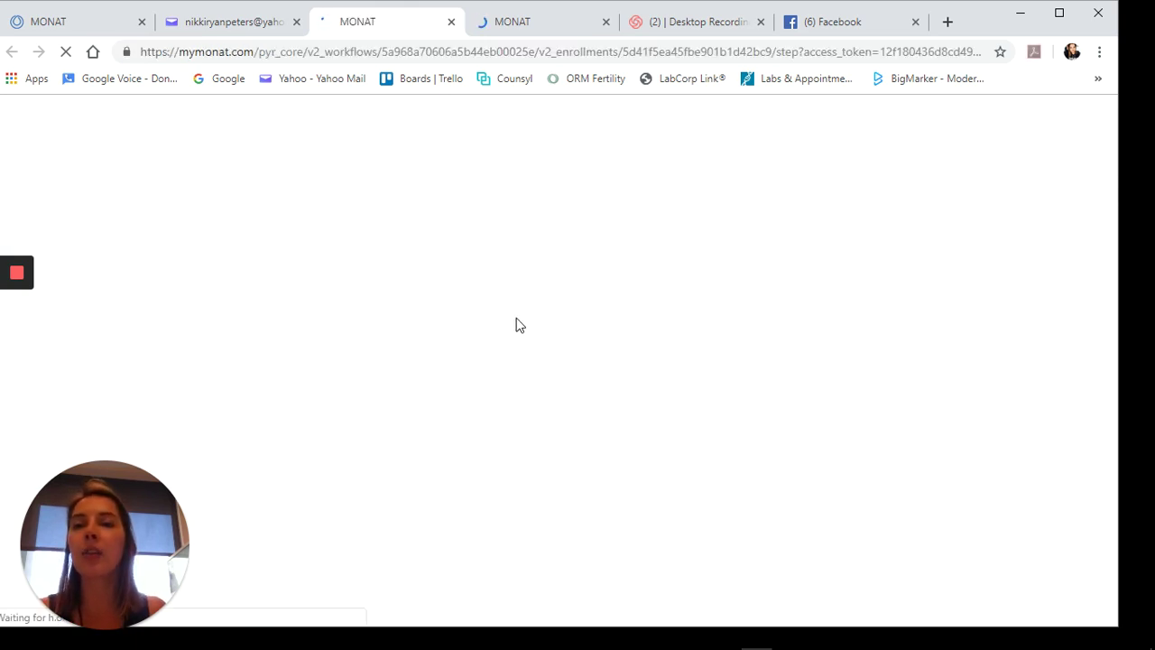
- Close the Facebook tab with Ctrl+W
{"action": "left_click", "coordinate": [828, 26]}
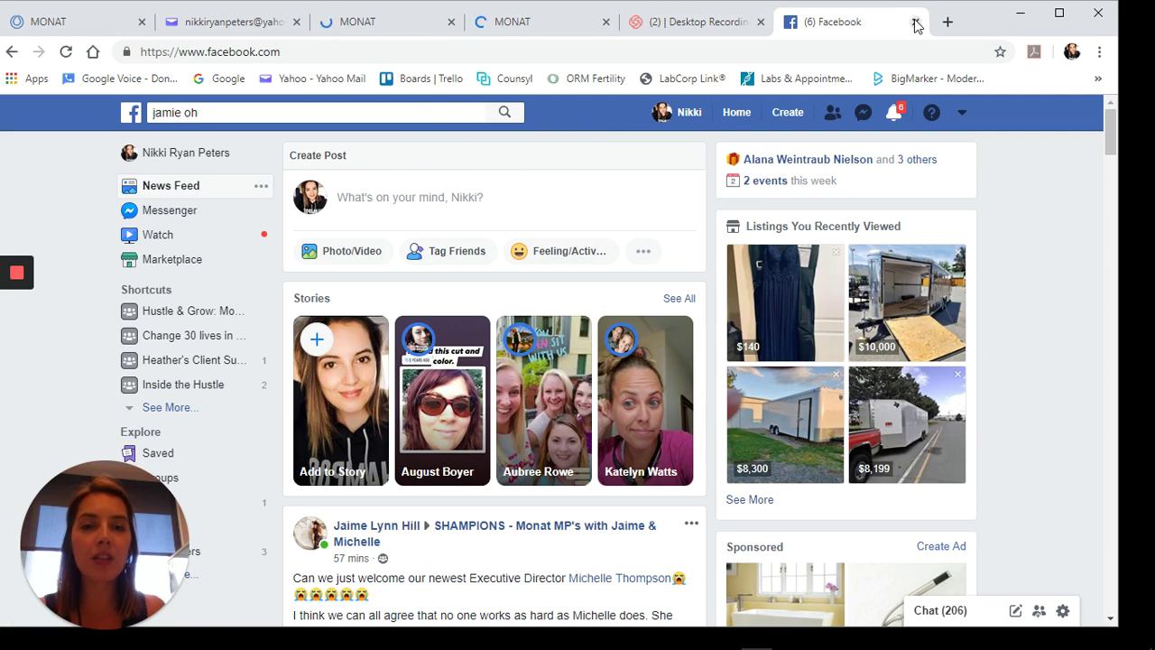
{"action": "key", "text": "ctrl+w"}
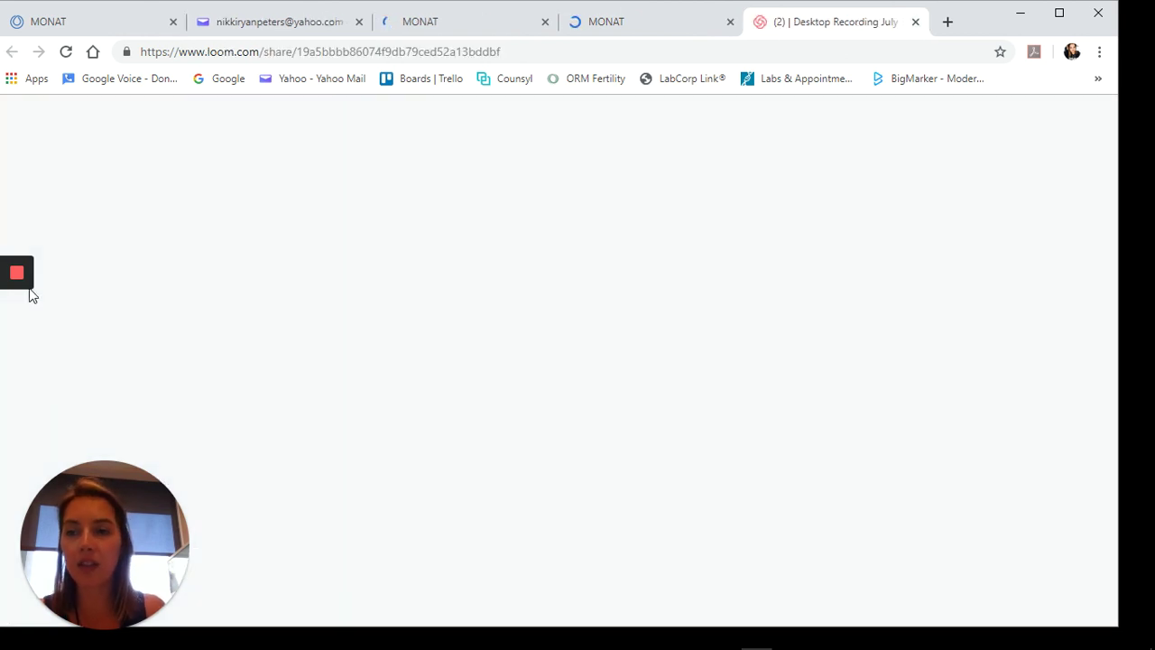